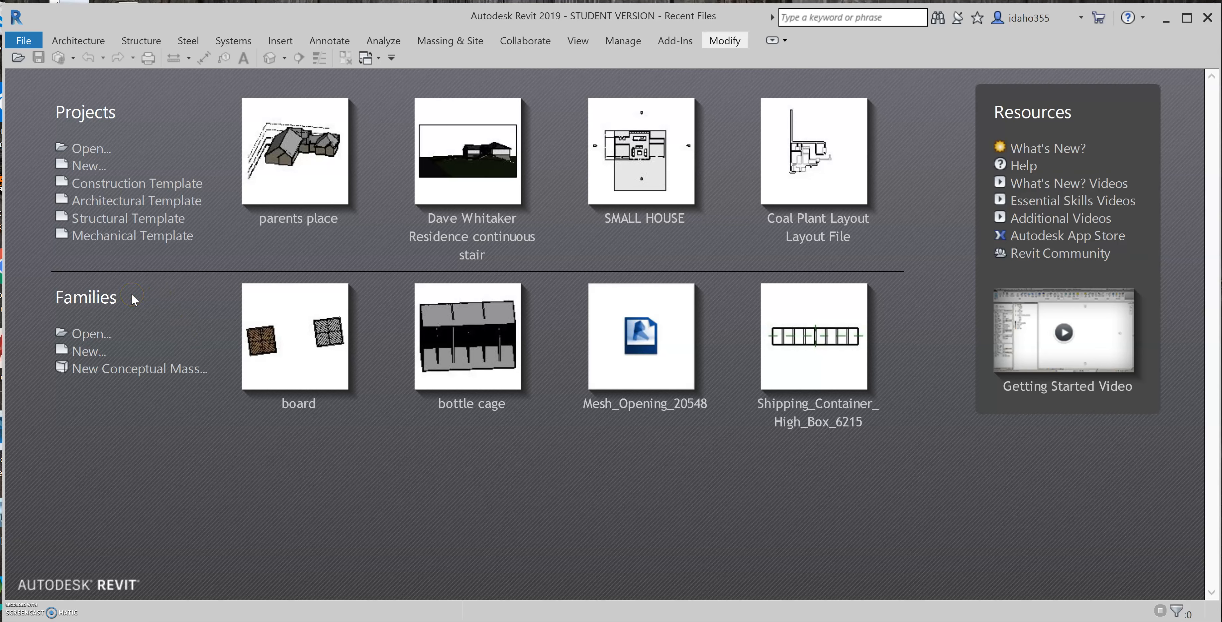
# - Create a new family from the Generic Model template
pyautogui.click(21, 41)
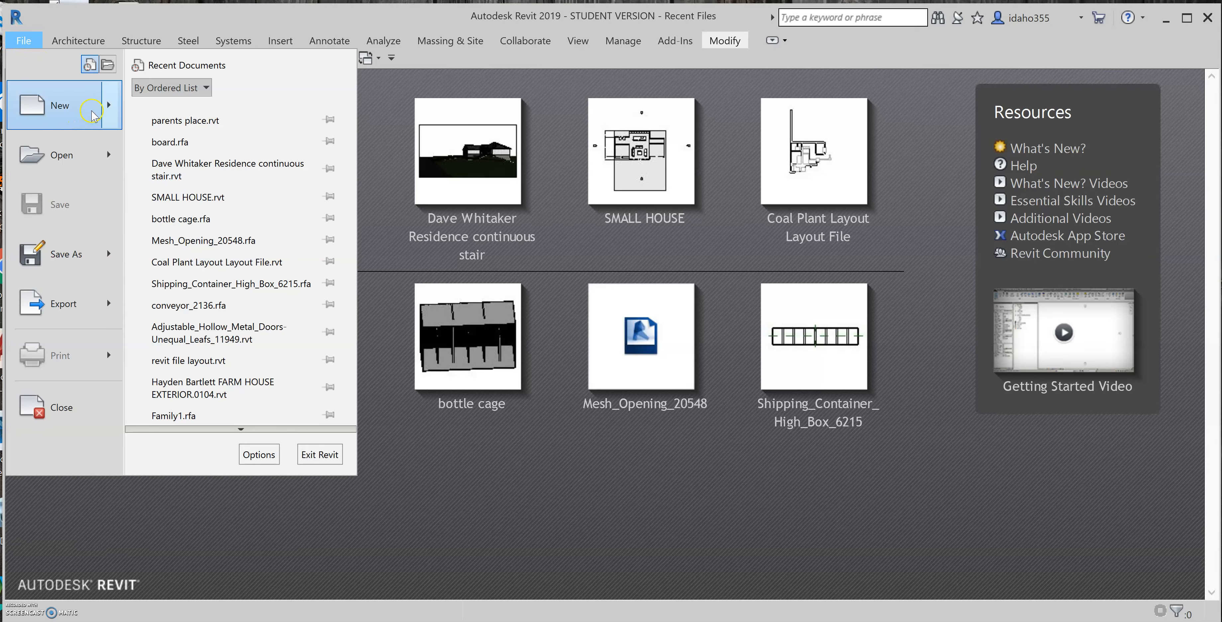
pyautogui.moveTo(92, 114)
pyautogui.click(190, 156)
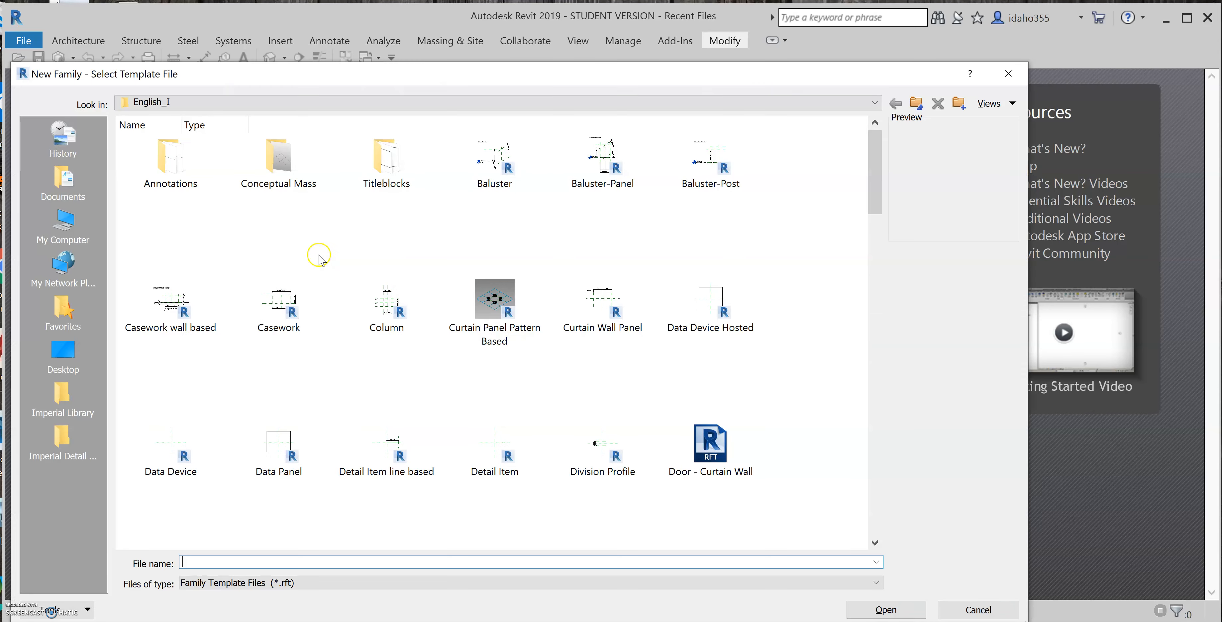
pyautogui.scroll(-3, 315, 360)
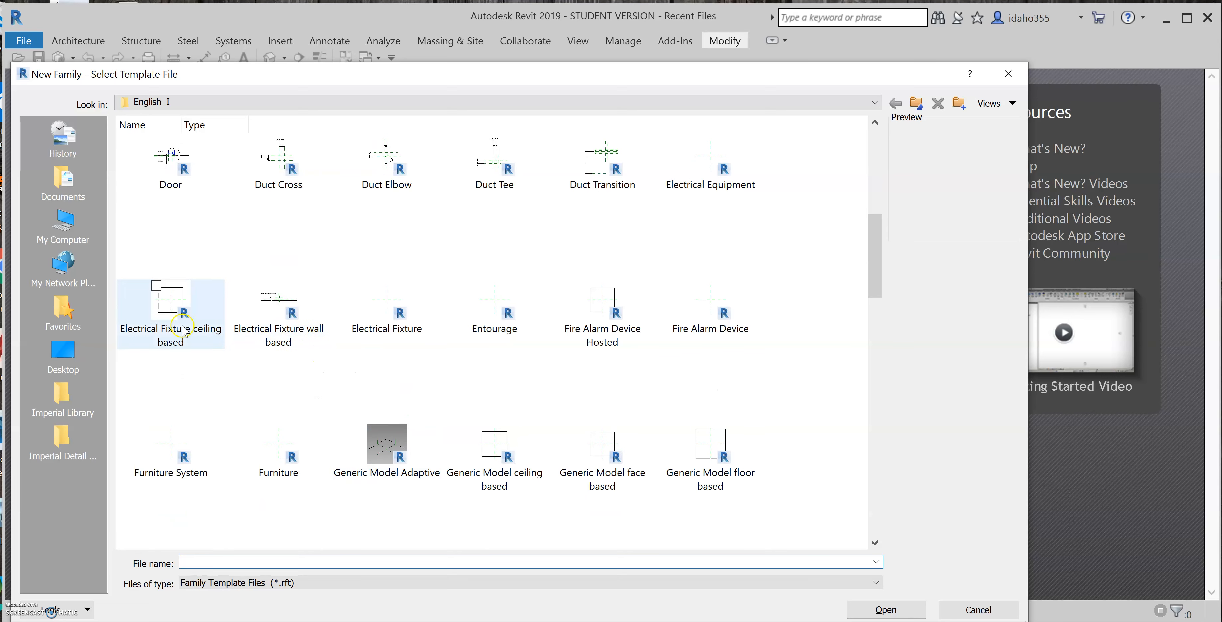
pyautogui.scroll(-3, 243, 351)
pyautogui.scroll(6, 243, 354)
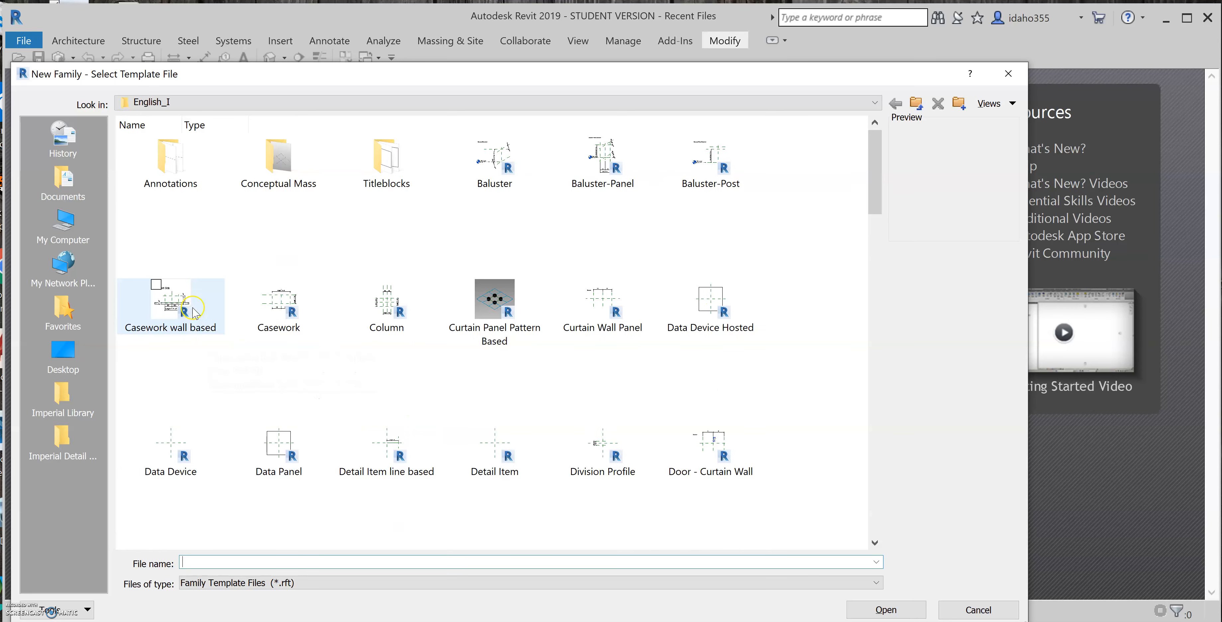
pyautogui.scroll(-5, 171, 351)
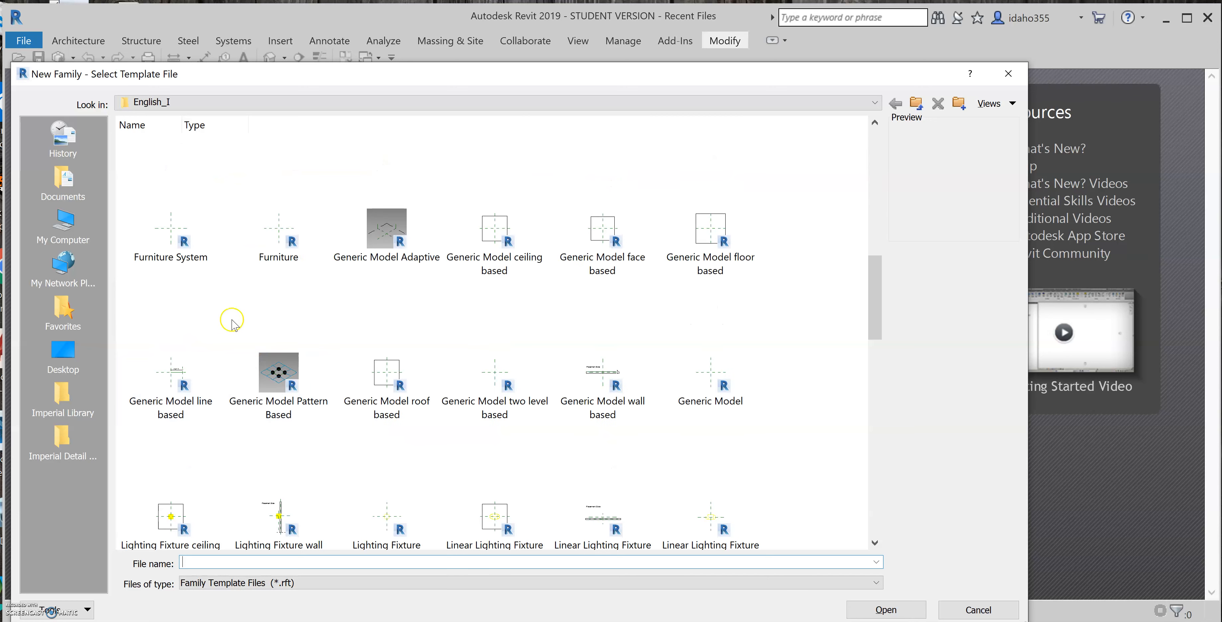
pyautogui.scroll(-2, 263, 223)
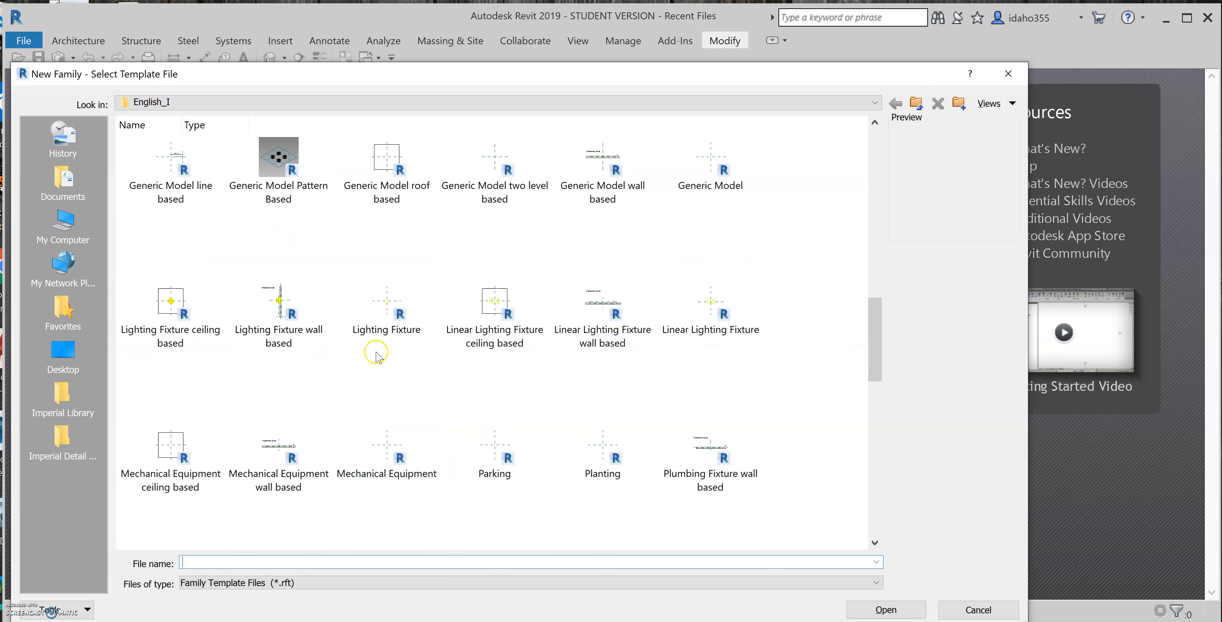
pyautogui.scroll(2, 603, 379)
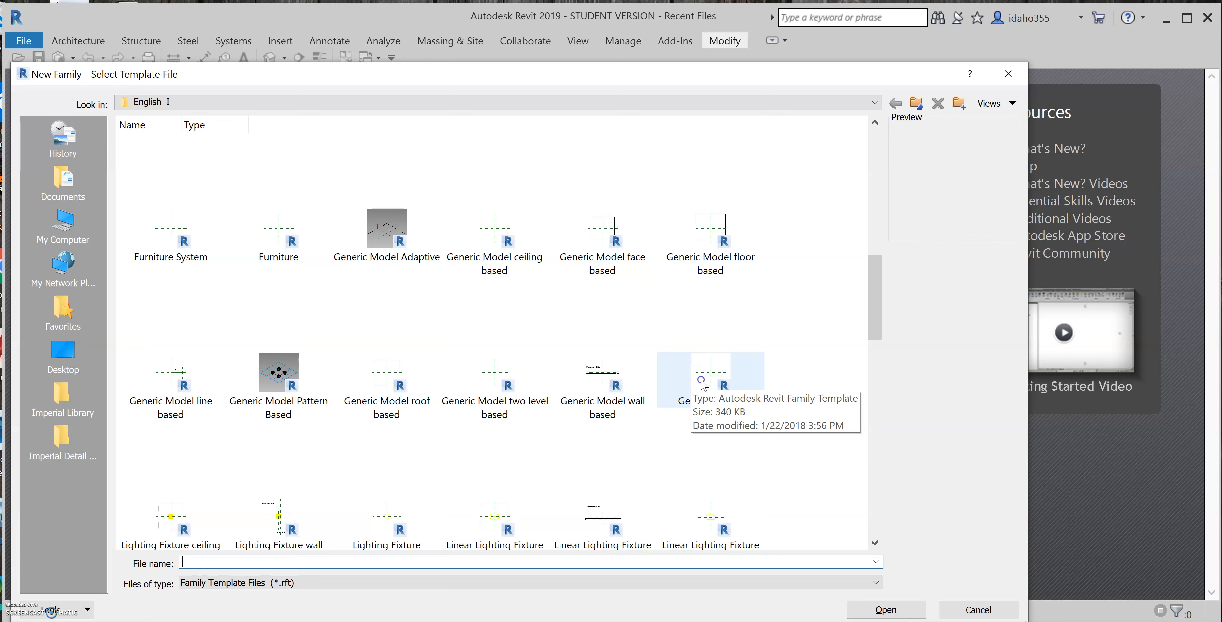
pyautogui.click(703, 383)
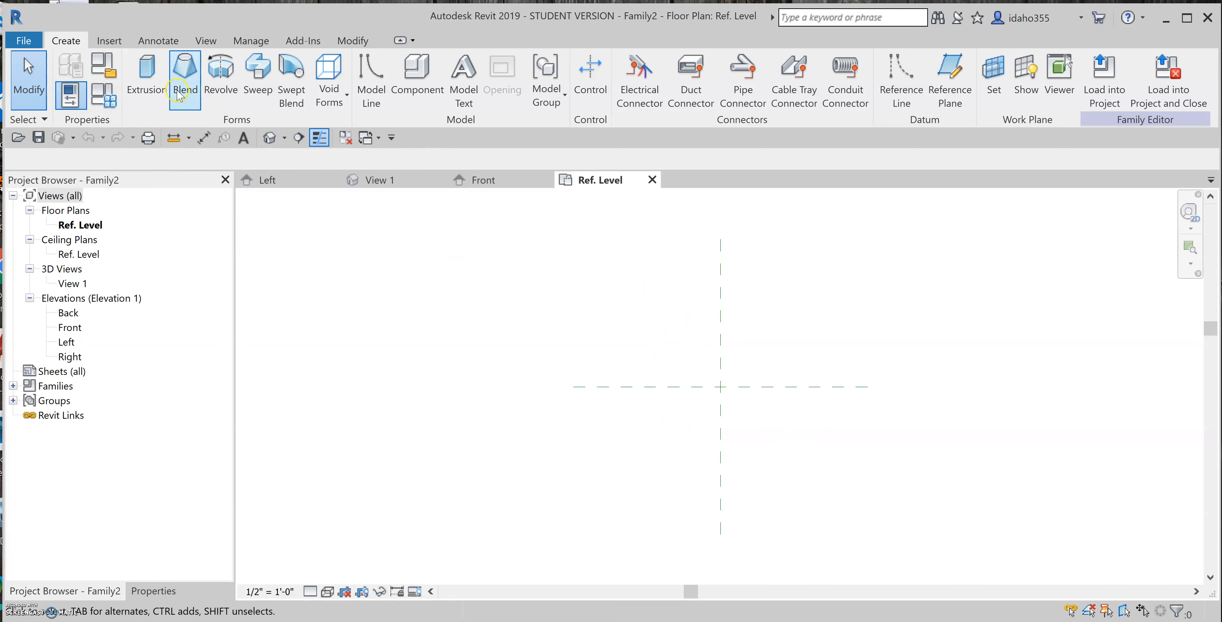
# - Start an extrusion and sketch a rectangle 9'-0" by 1'-6" just above the horizontal reference plane
pyautogui.click(156, 74)
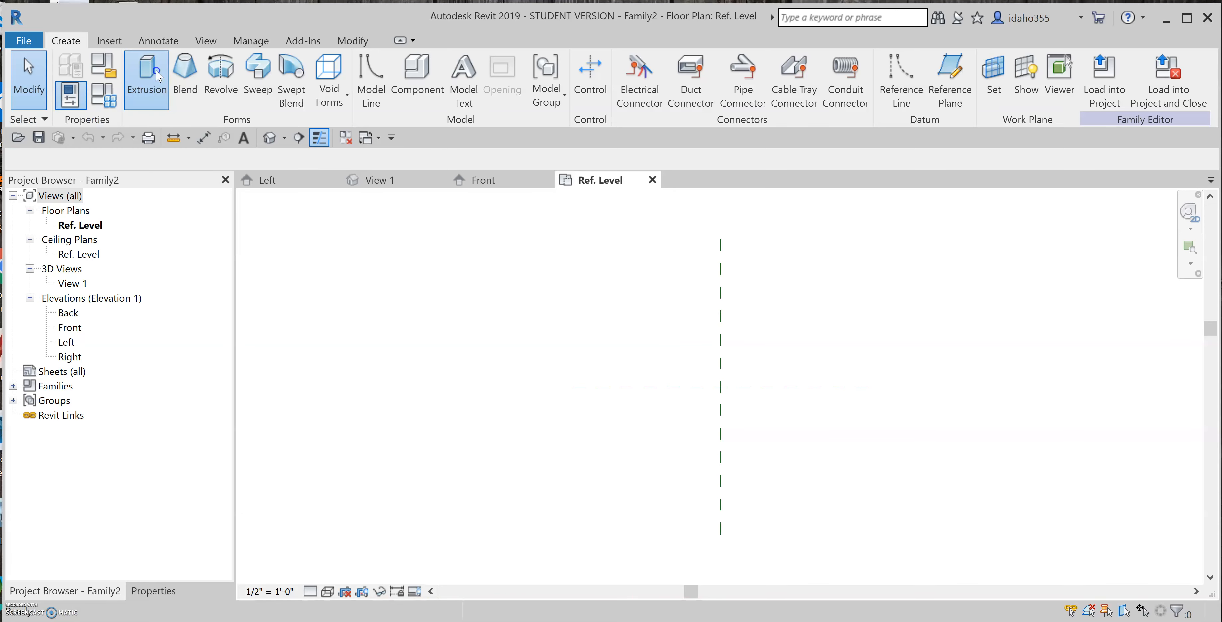
pyautogui.click(628, 71)
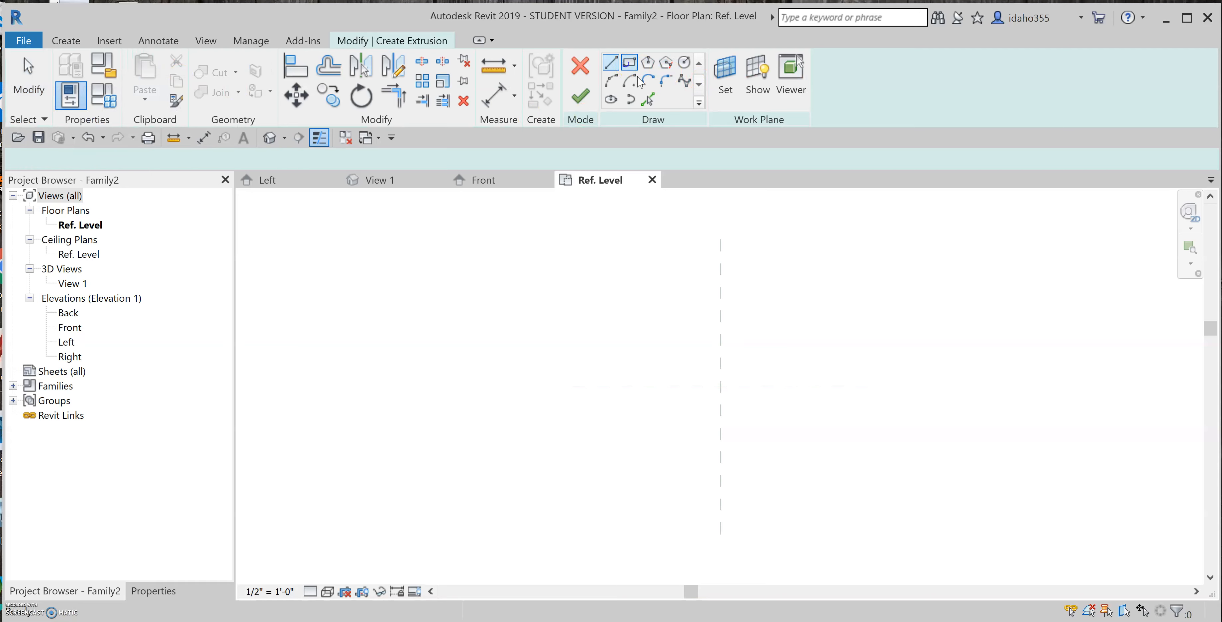
pyautogui.scroll(2, 838, 437)
pyautogui.scroll(-1, 562, 323)
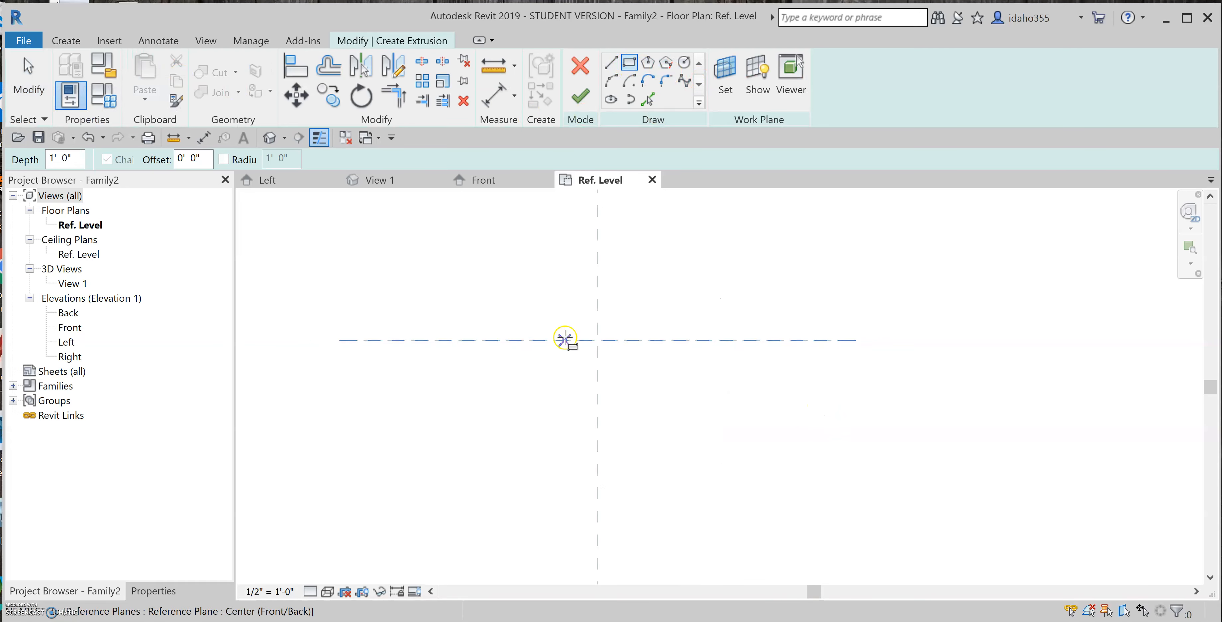
pyautogui.click(396, 236)
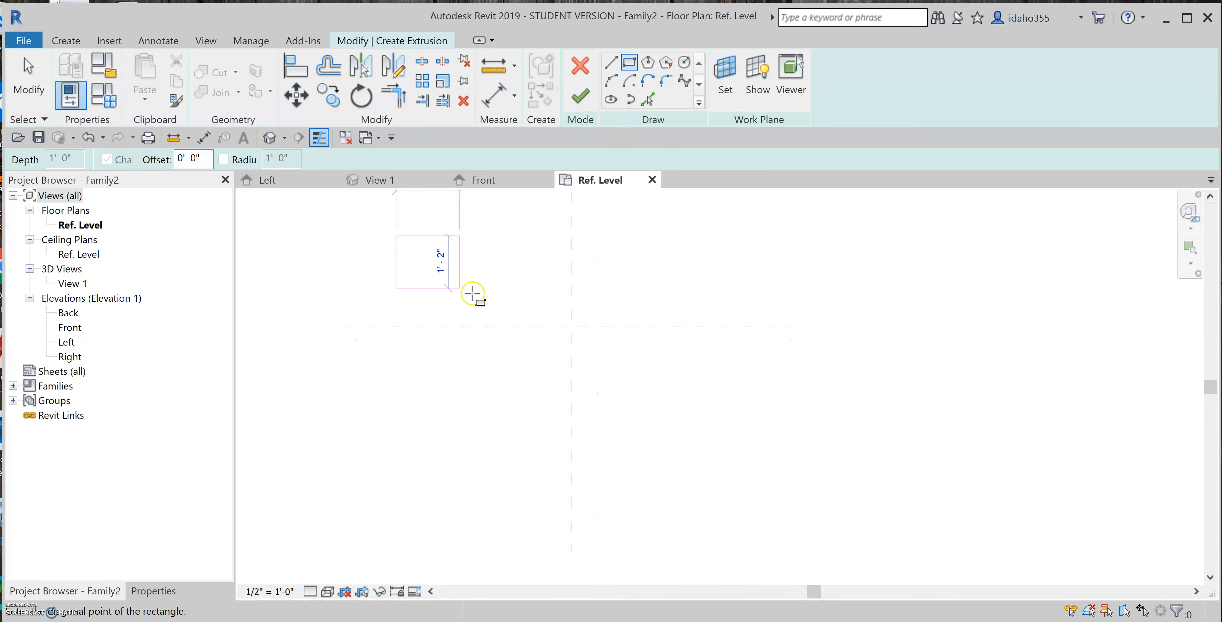
pyautogui.scroll(-2, 801, 293)
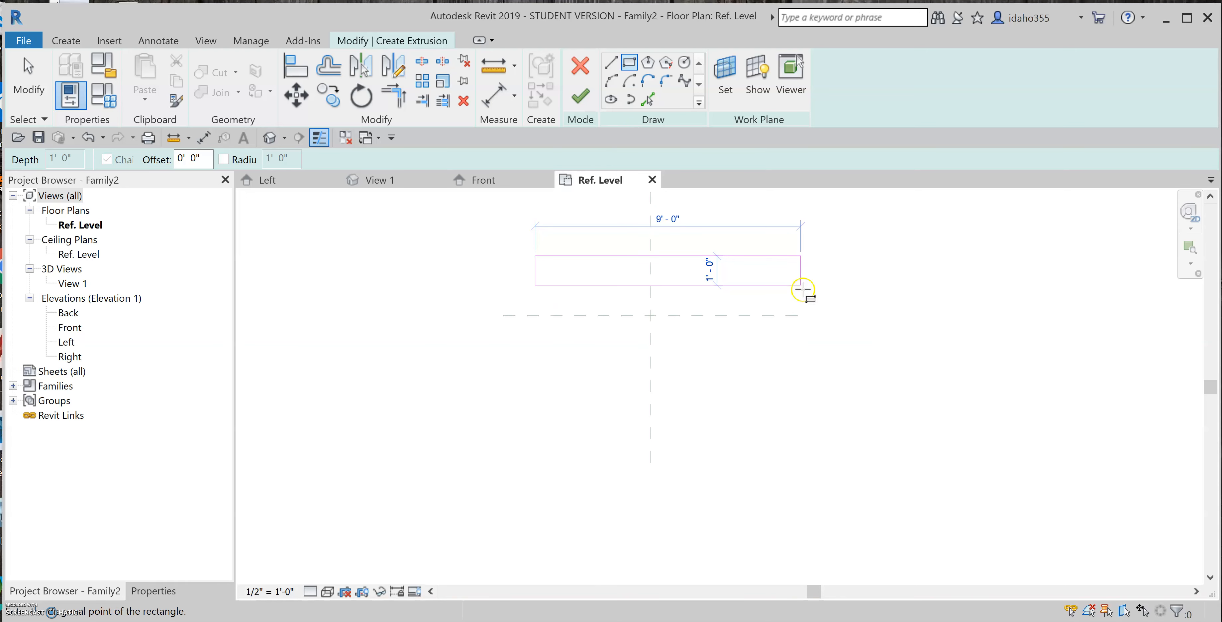
pyautogui.click(803, 295)
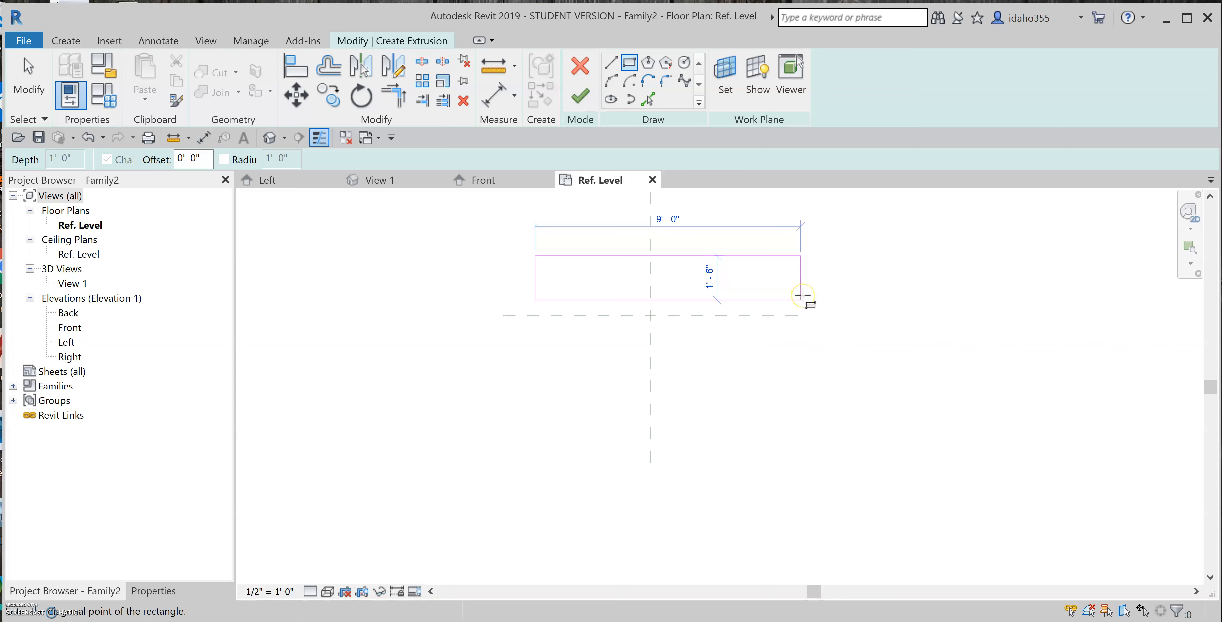
pyautogui.click(803, 295)
# - Add an outer boundary to the sketch by offsetting all four rectangle edges 4" outward
pyautogui.click(648, 100)
pyautogui.click(234, 162)
pyautogui.doubleClick(164, 162)
pyautogui.write('4')
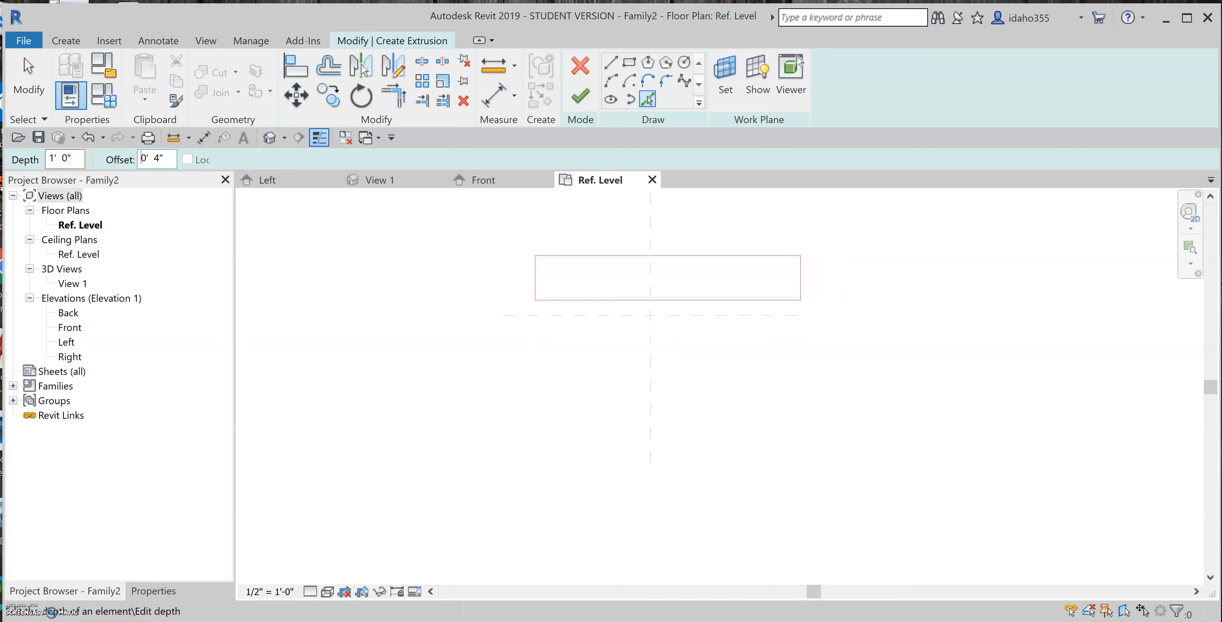
pyautogui.click(532, 280)
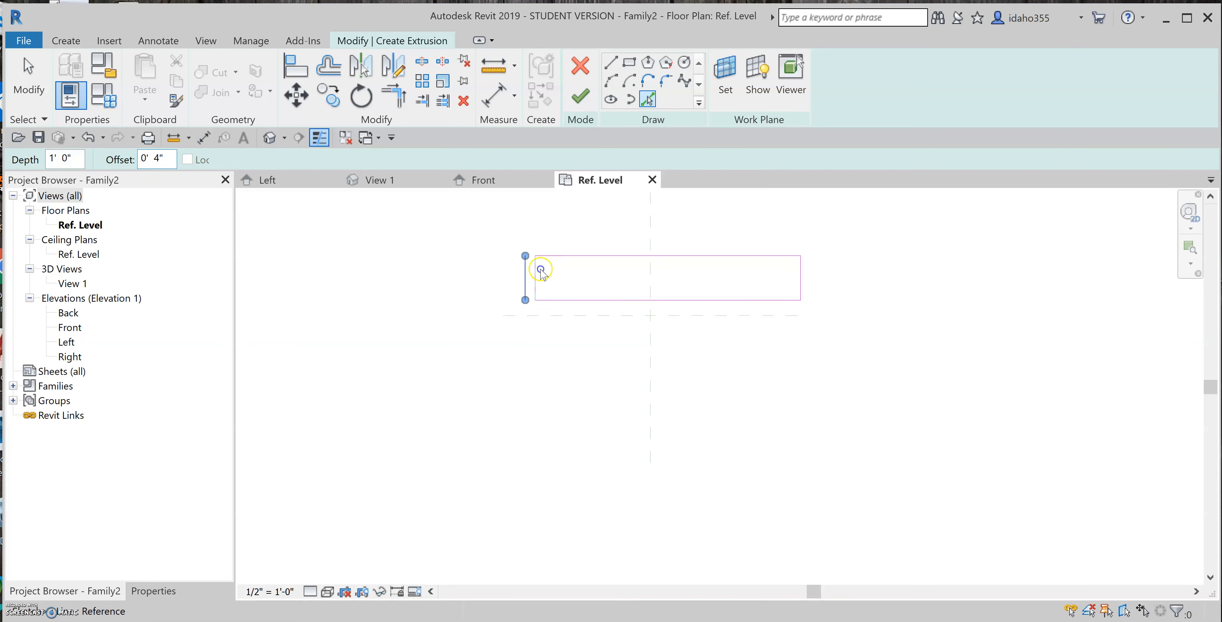
pyautogui.click(554, 256)
pyautogui.click(594, 300)
pyautogui.click(808, 276)
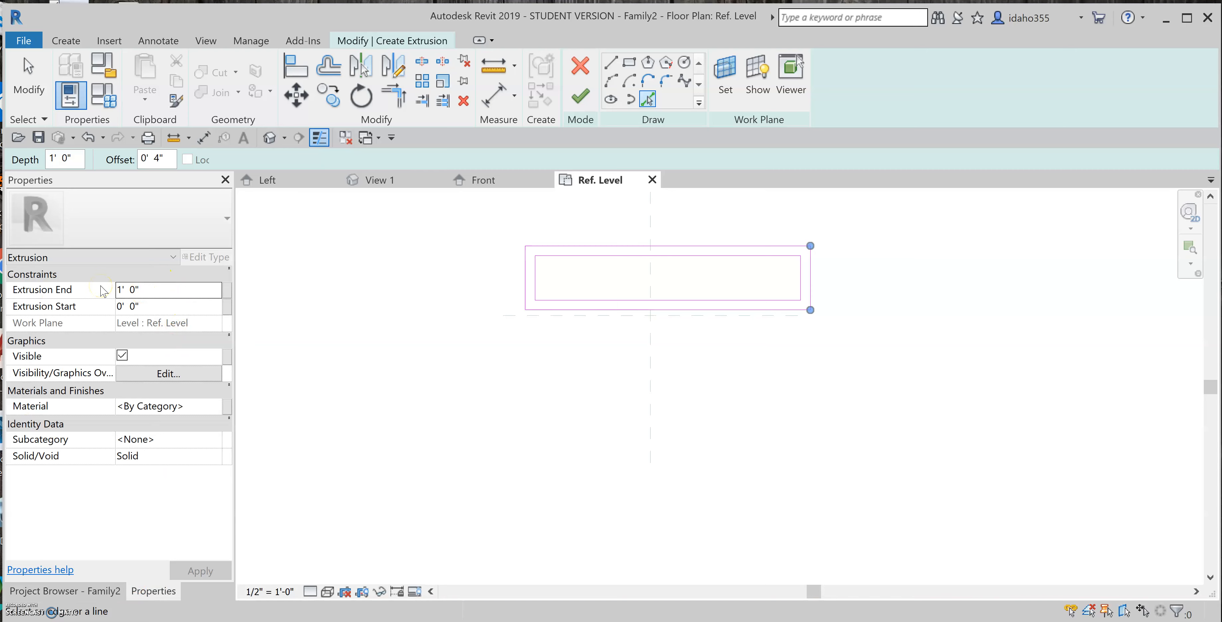
# - Set the Extrusion End to 2' 0"
pyautogui.click(162, 290)
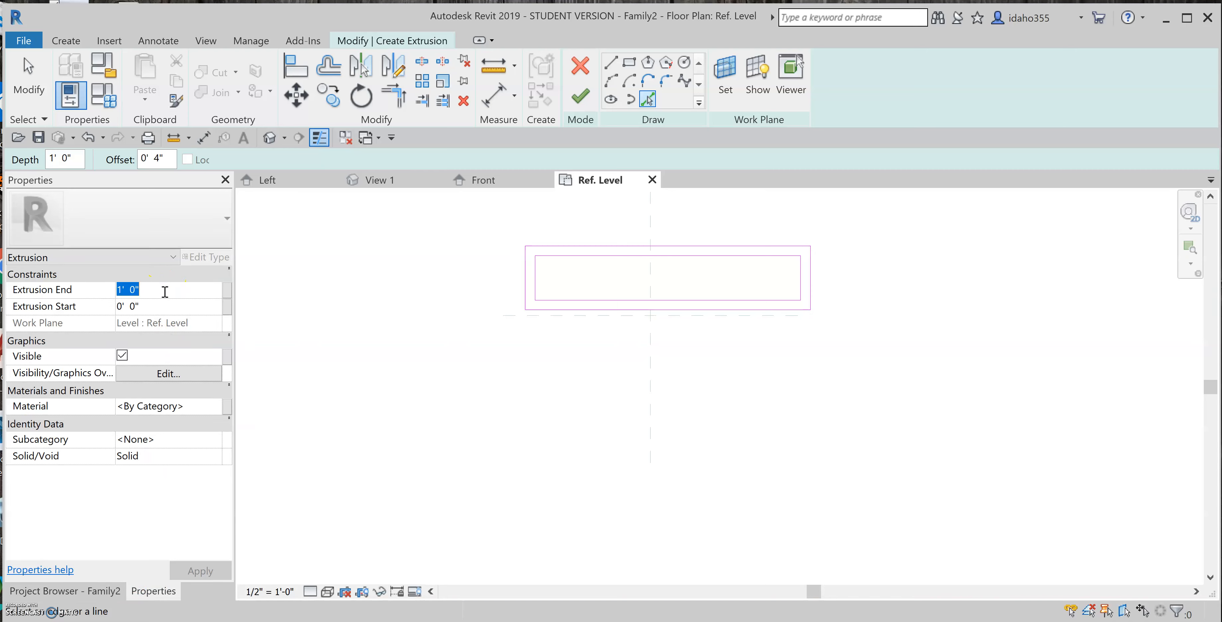
pyautogui.write('2')
pyautogui.press('Return')
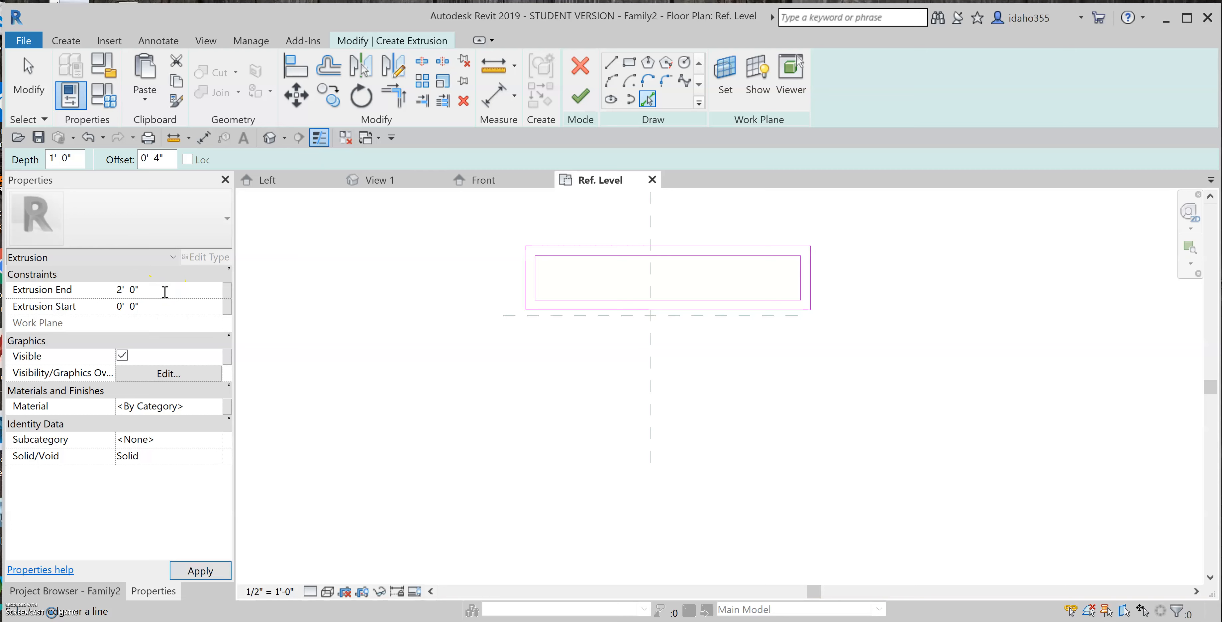
# - Assign the favorite material Concrete, Precast Smooth, Light Grey to the extrusion and finish its sketch
pyautogui.click(212, 409)
pyautogui.click(216, 407)
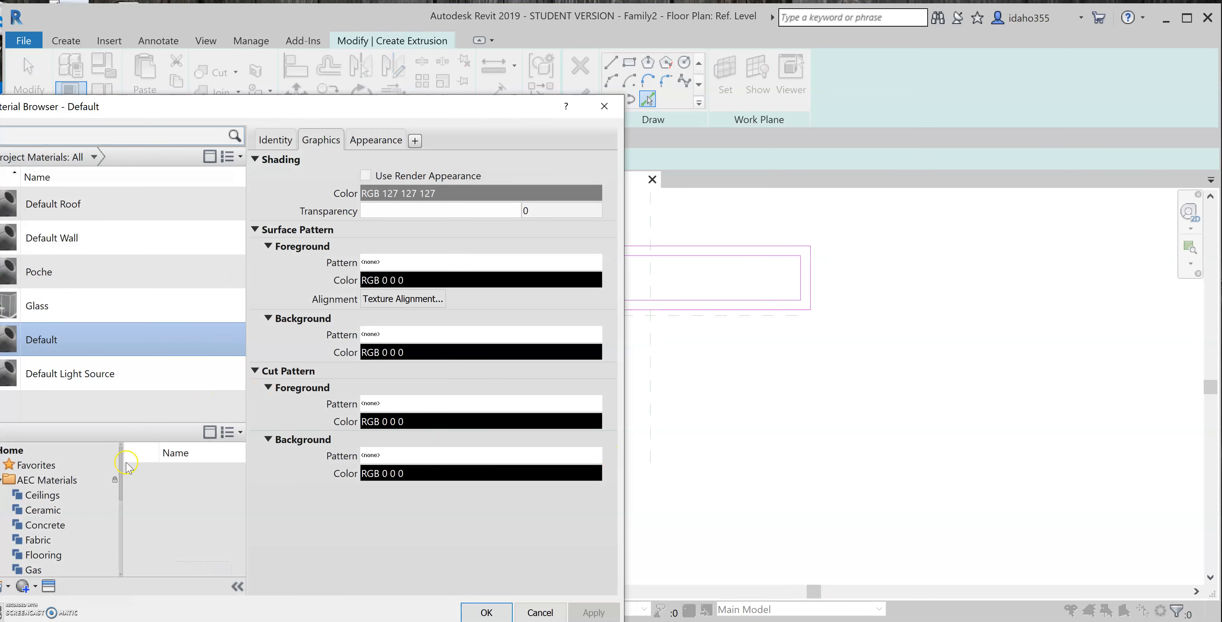
pyautogui.click(26, 465)
pyautogui.scroll(-5, 199, 541)
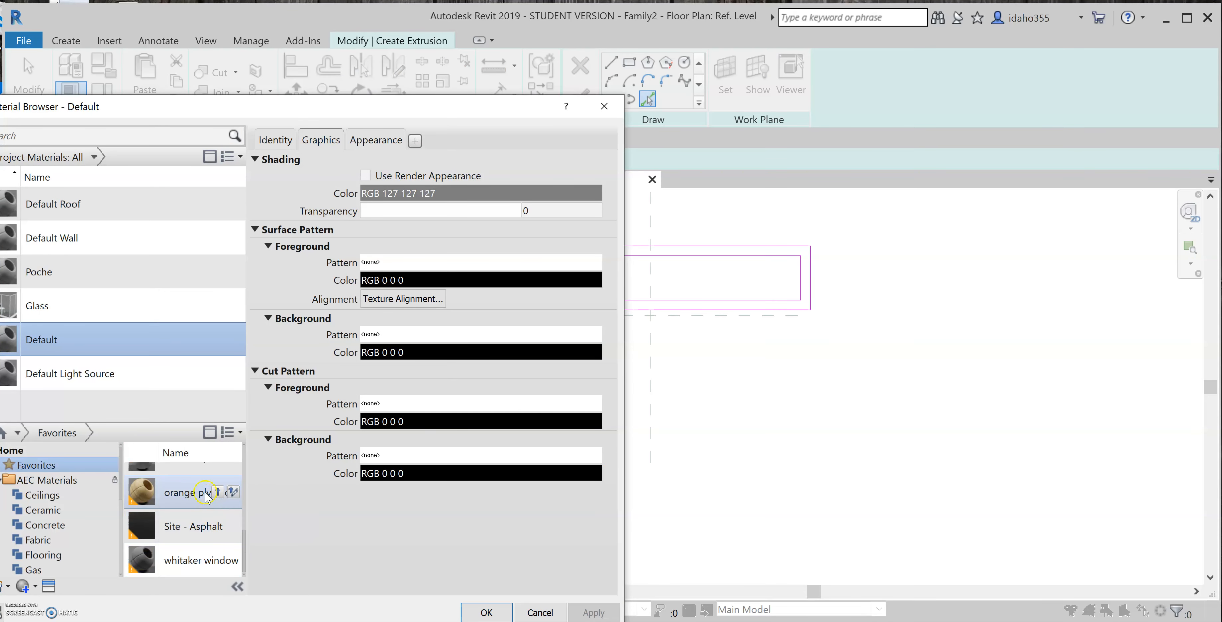
pyautogui.scroll(2, 197, 510)
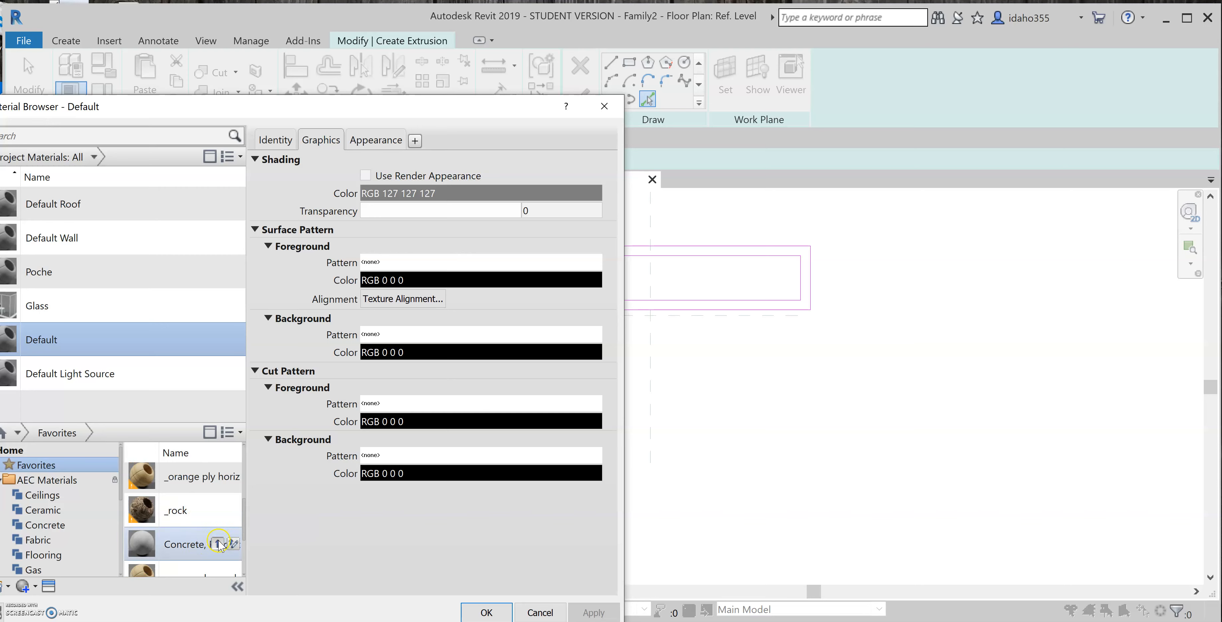
pyautogui.click(217, 542)
pyautogui.click(117, 407)
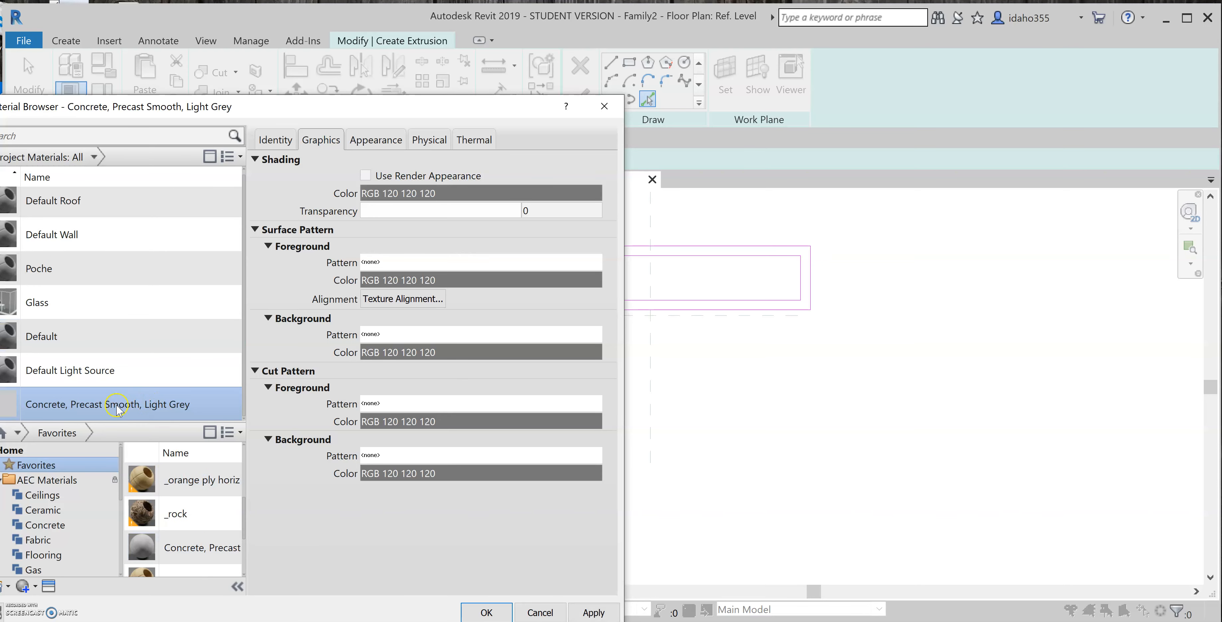
pyautogui.click(486, 610)
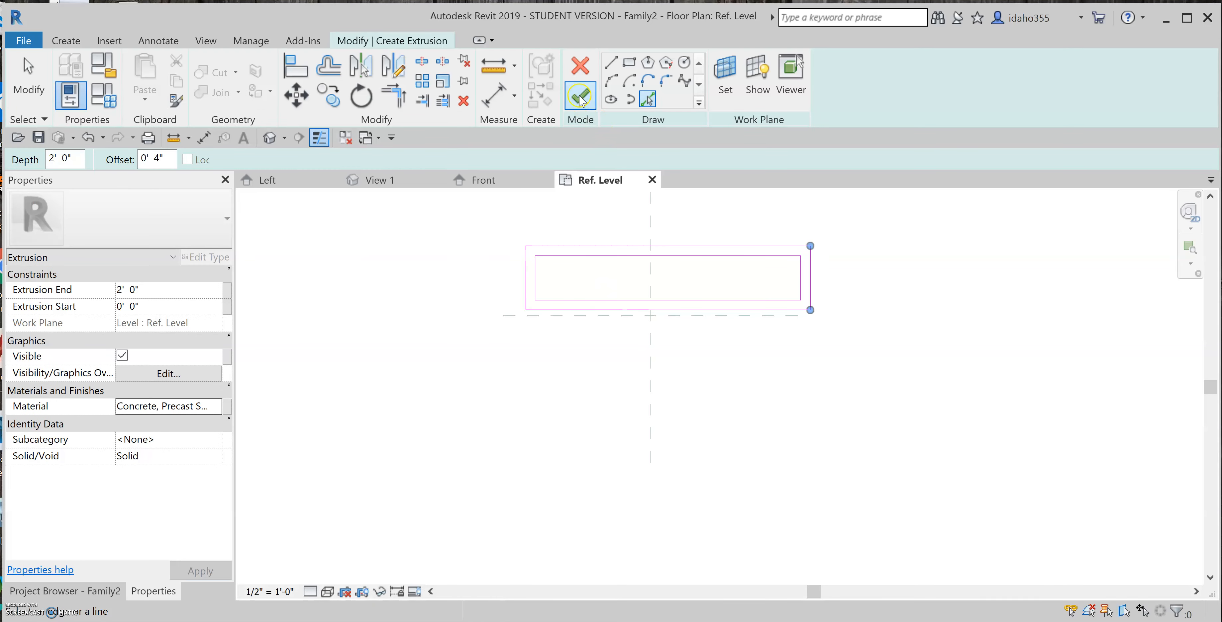
pyautogui.click(583, 101)
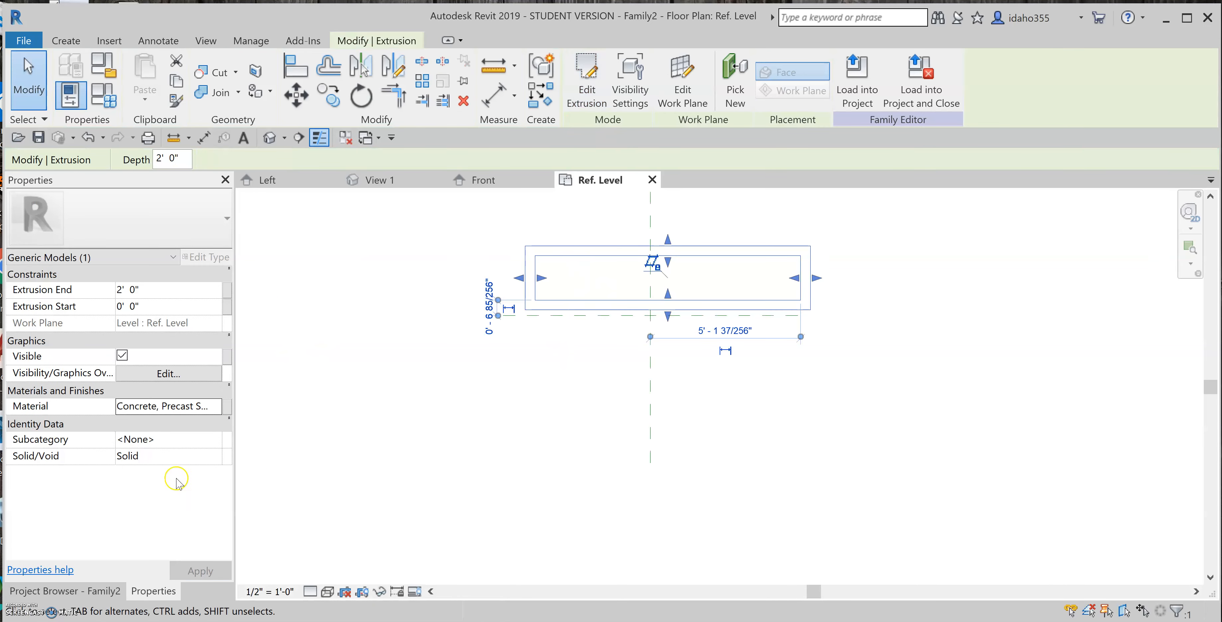
# - Open the 3D view View 1 and display the model in the Realistic visual style
pyautogui.click(52, 590)
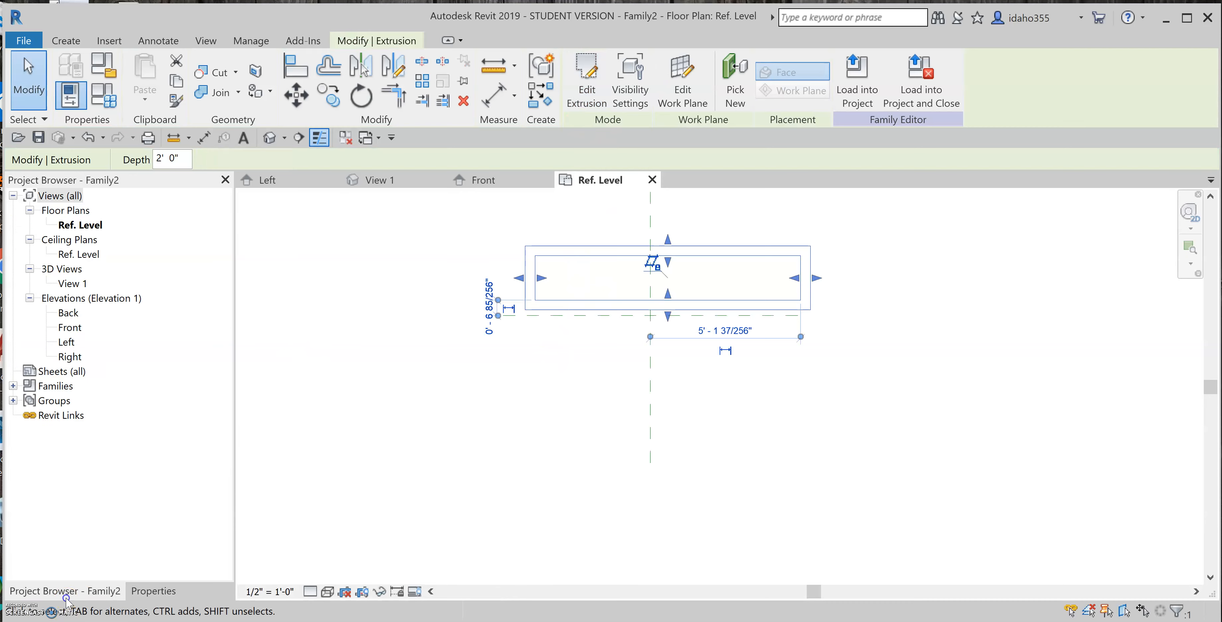
pyautogui.doubleClick(68, 284)
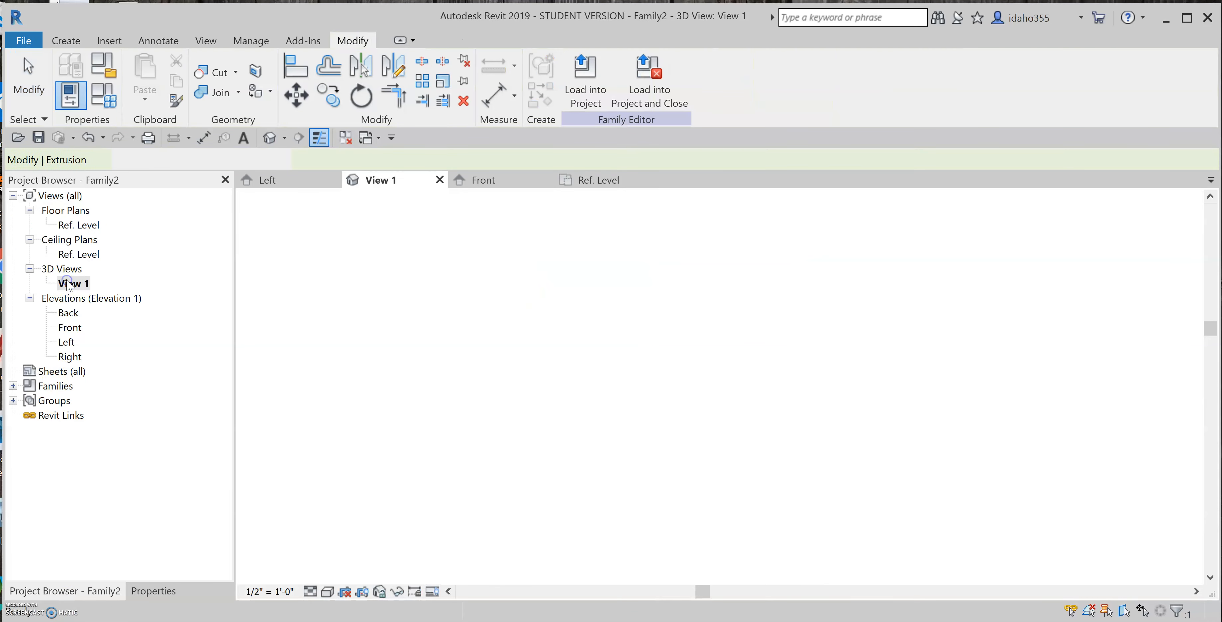
pyautogui.click(424, 298)
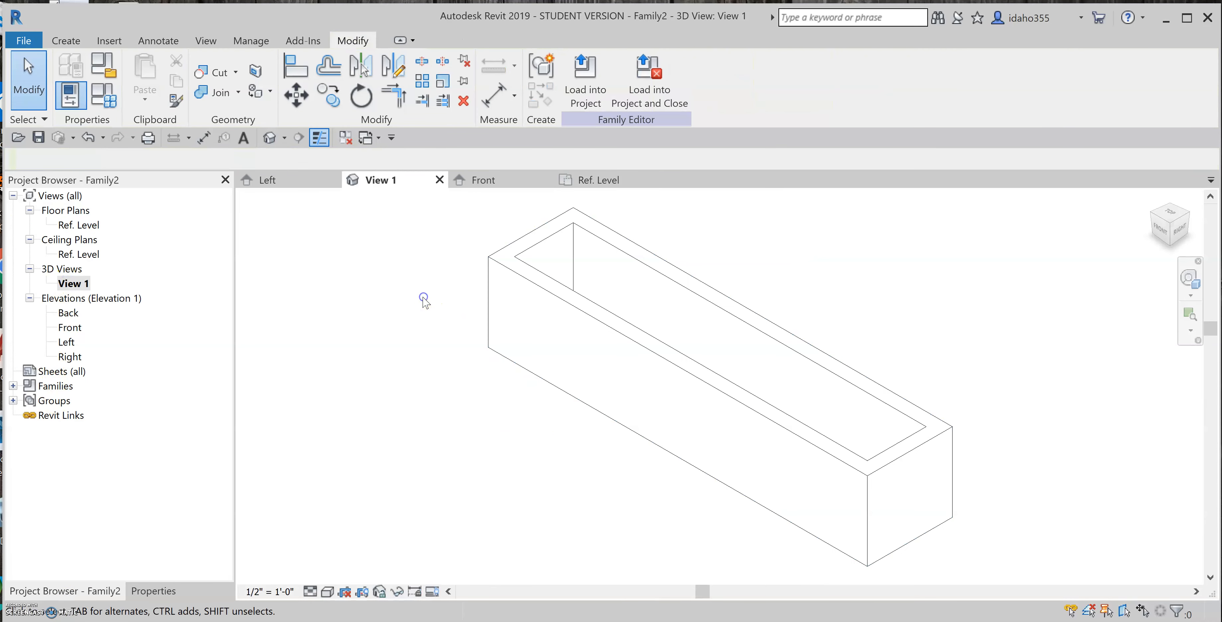
pyautogui.click(327, 591)
pyautogui.click(341, 560)
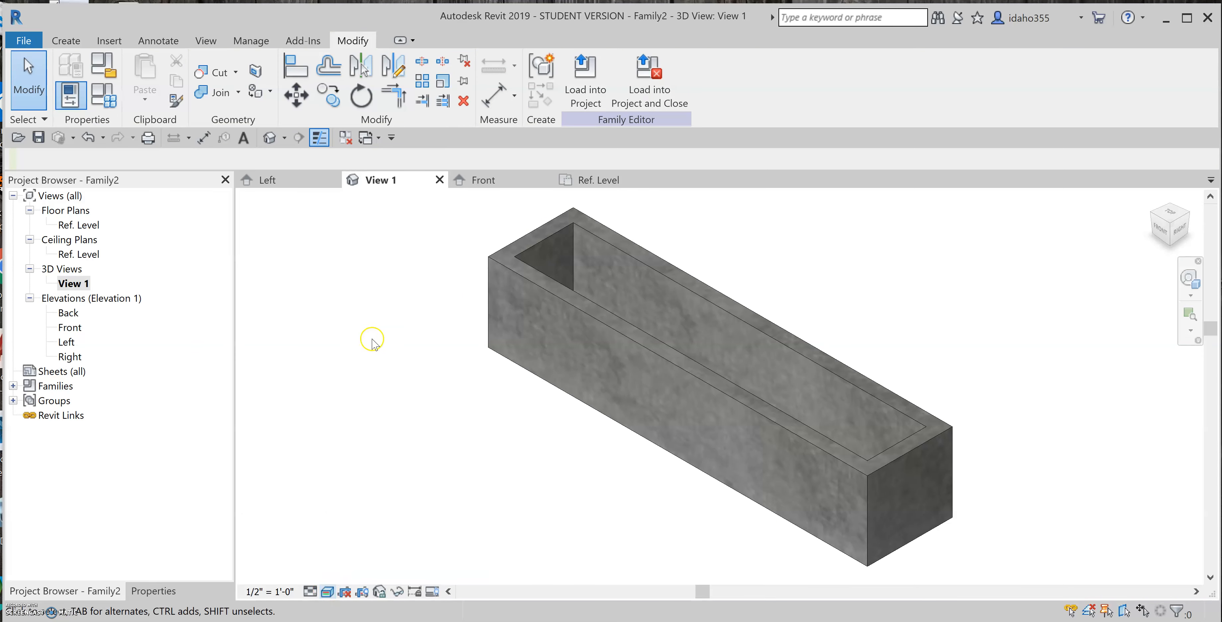
# - Set the 3D view's detail level to Fine and view the concrete box from a higher, more frontal angle
pyautogui.scroll(-2, 368, 348)
pyautogui.scroll(4, 583, 334)
pyautogui.scroll(-3, 595, 341)
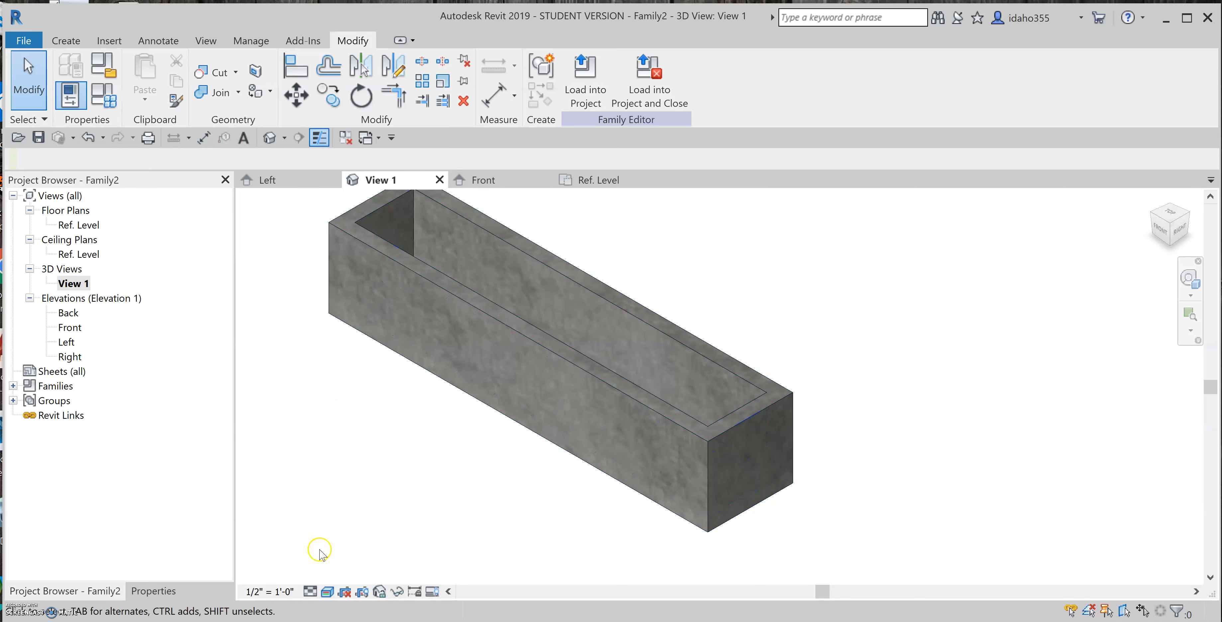
pyautogui.click(309, 592)
pyautogui.click(332, 578)
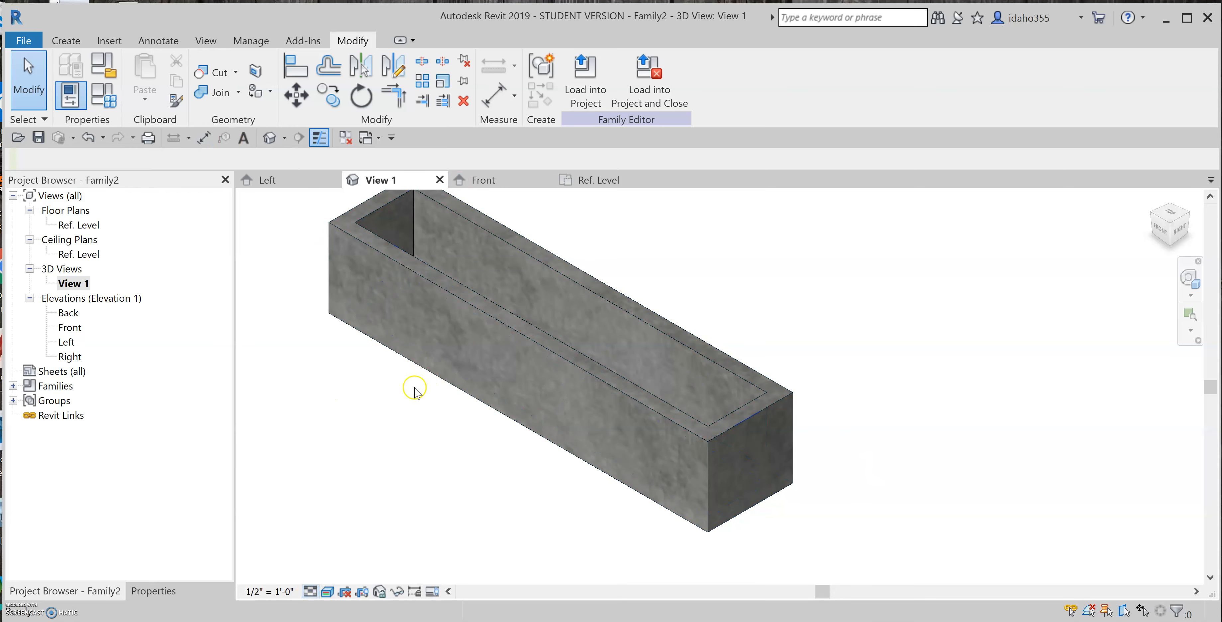
pyautogui.scroll(-2, 413, 382)
pyautogui.keyDown('shift'); pyautogui.moveTo(625, 330); pyautogui.dragTo(665, 394, button='middle'); pyautogui.keyUp('shift')
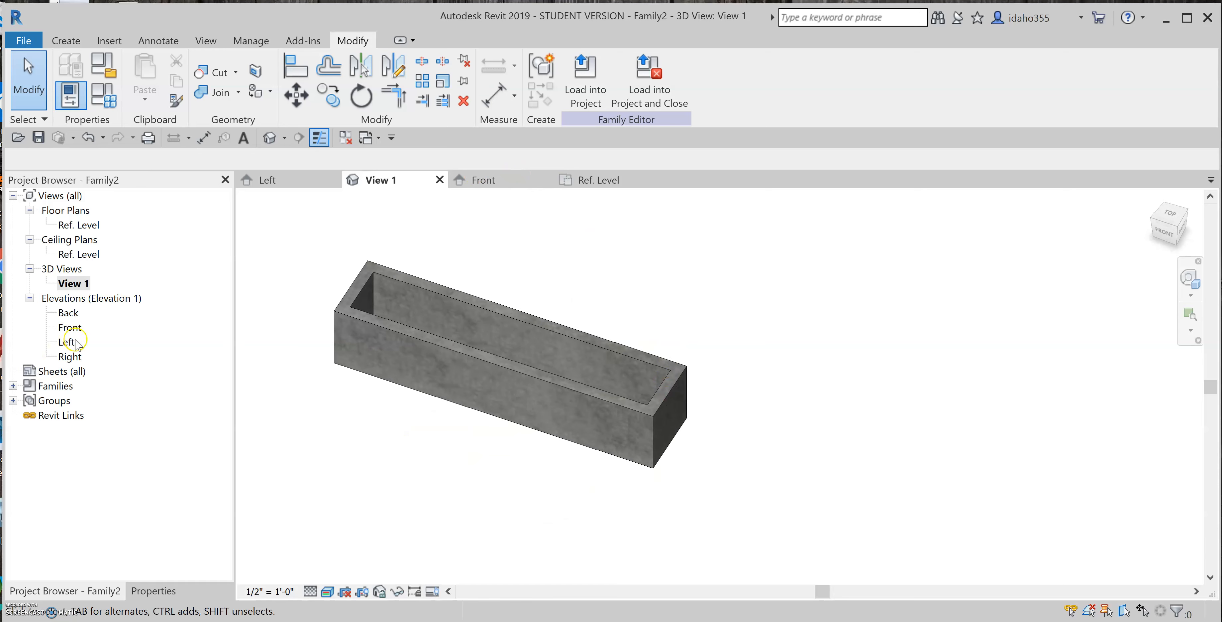
# - Open the Left elevation view
pyautogui.click(66, 342)
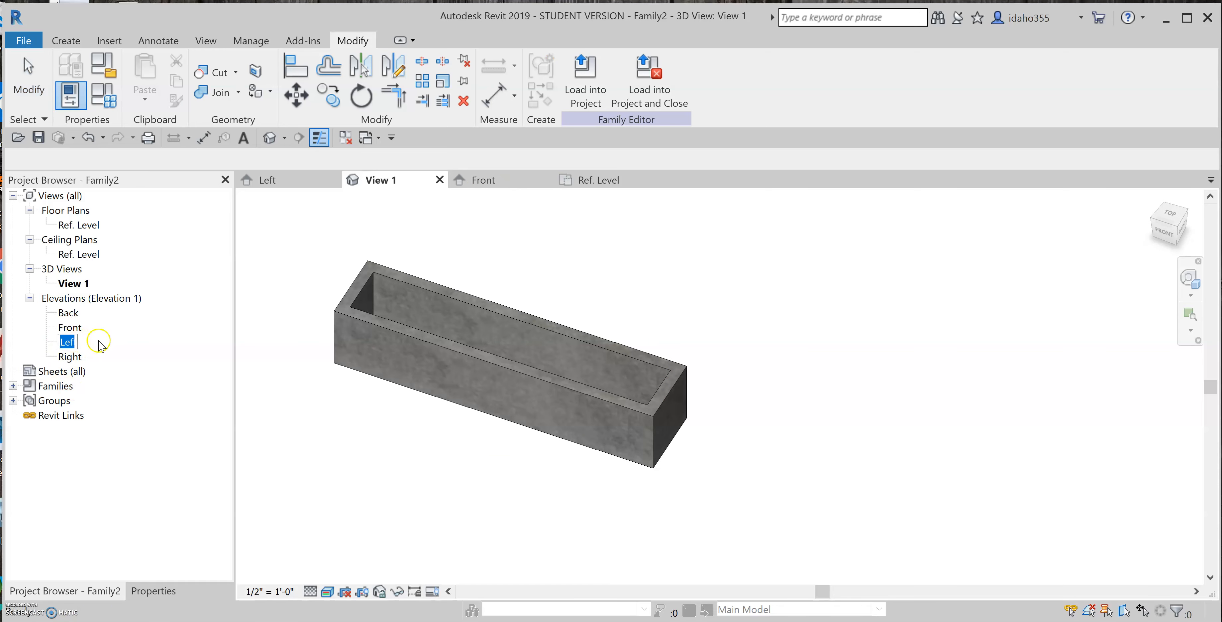
pyautogui.click(317, 347)
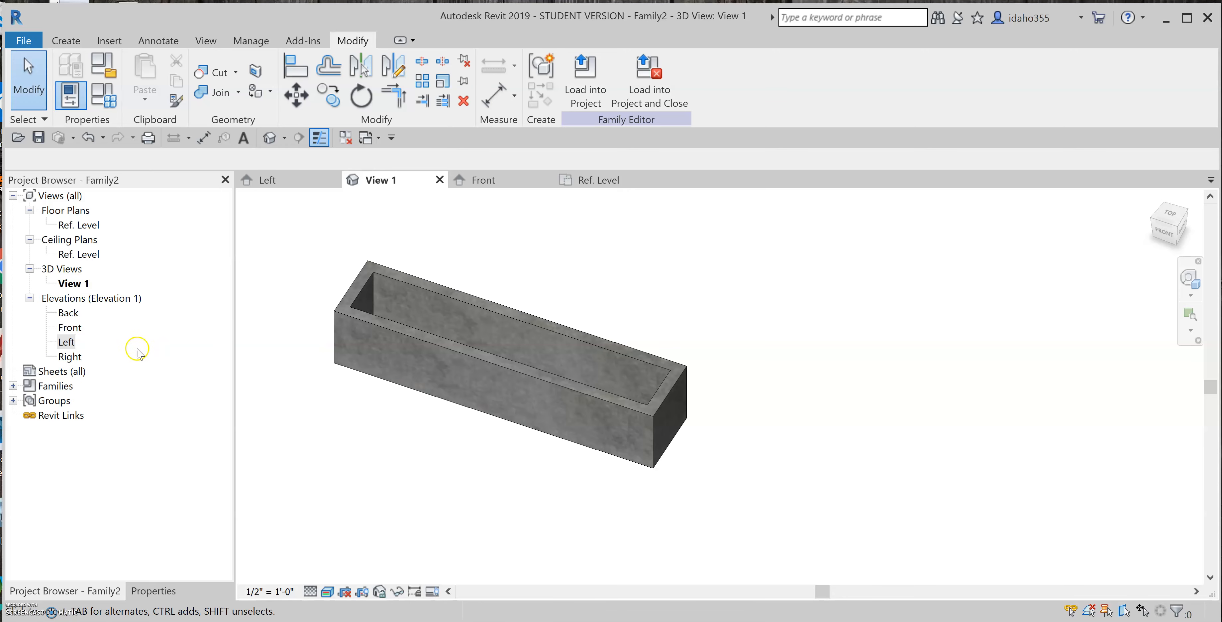
pyautogui.doubleClick(67, 342)
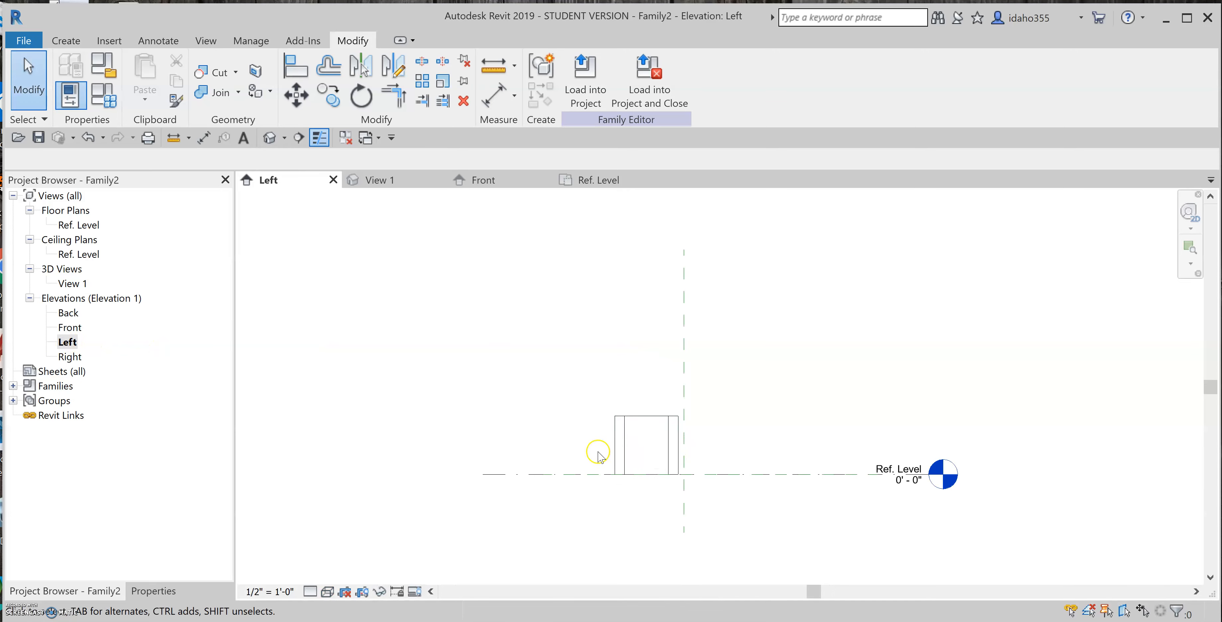
# - Draw a horizontal reference plane along the box's top edge, from its left corner out past the vertical center plane
pyautogui.scroll(2, 599, 455)
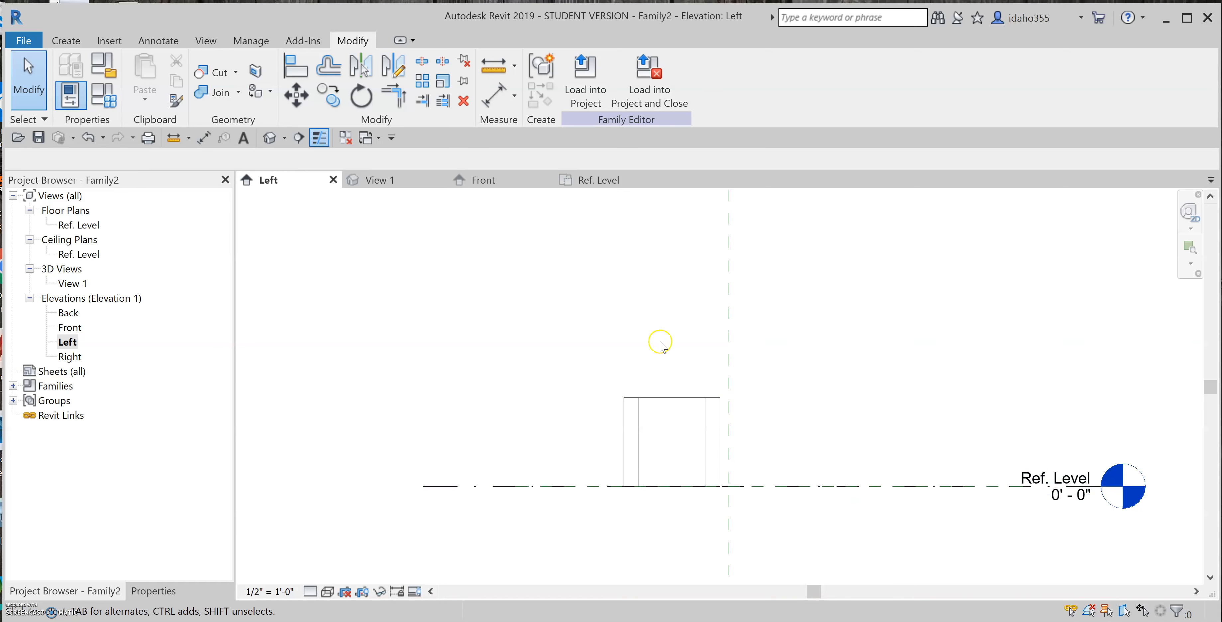
pyautogui.click(57, 42)
pyautogui.click(942, 94)
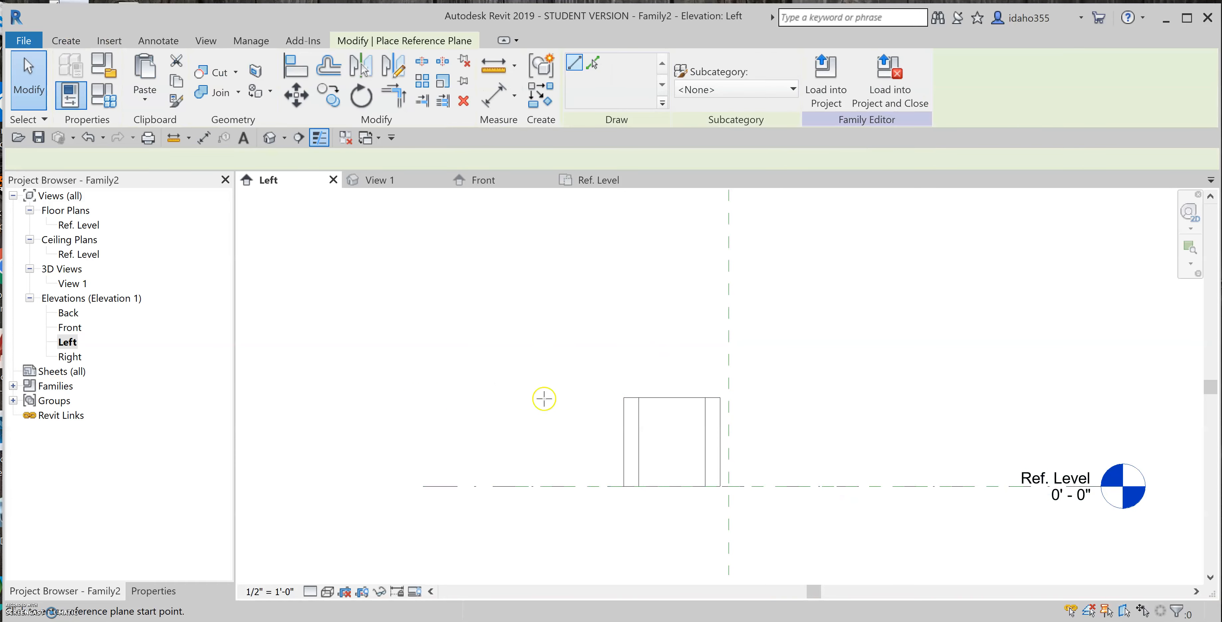
pyautogui.click(621, 398)
pyautogui.click(1083, 396)
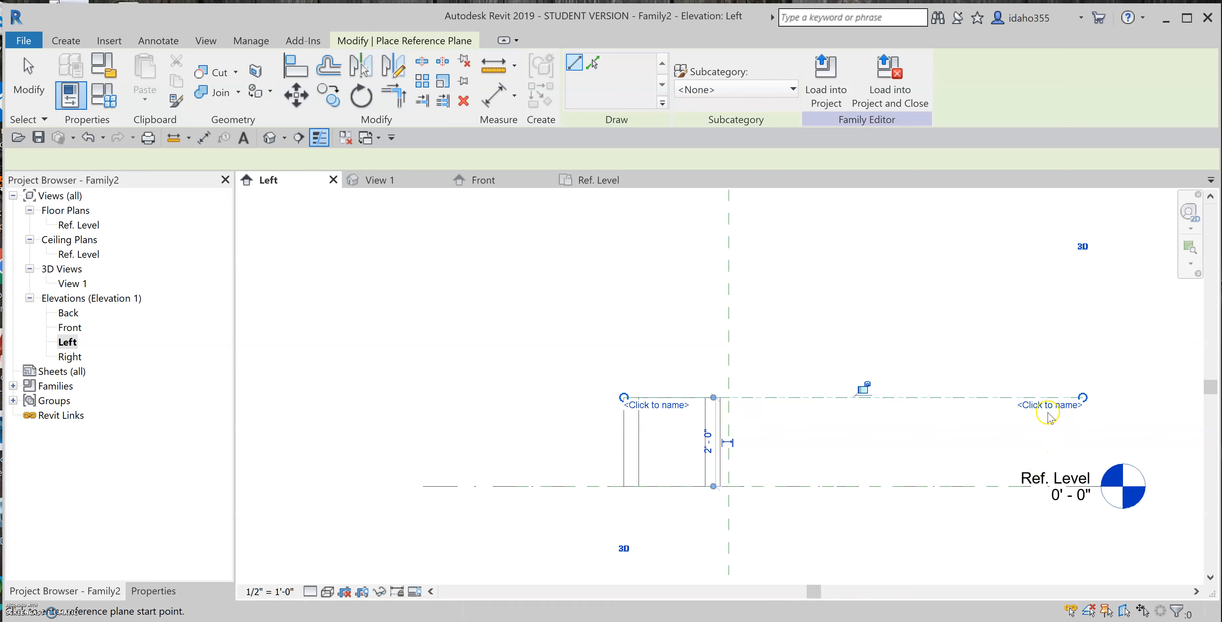
pyautogui.press('Escape')
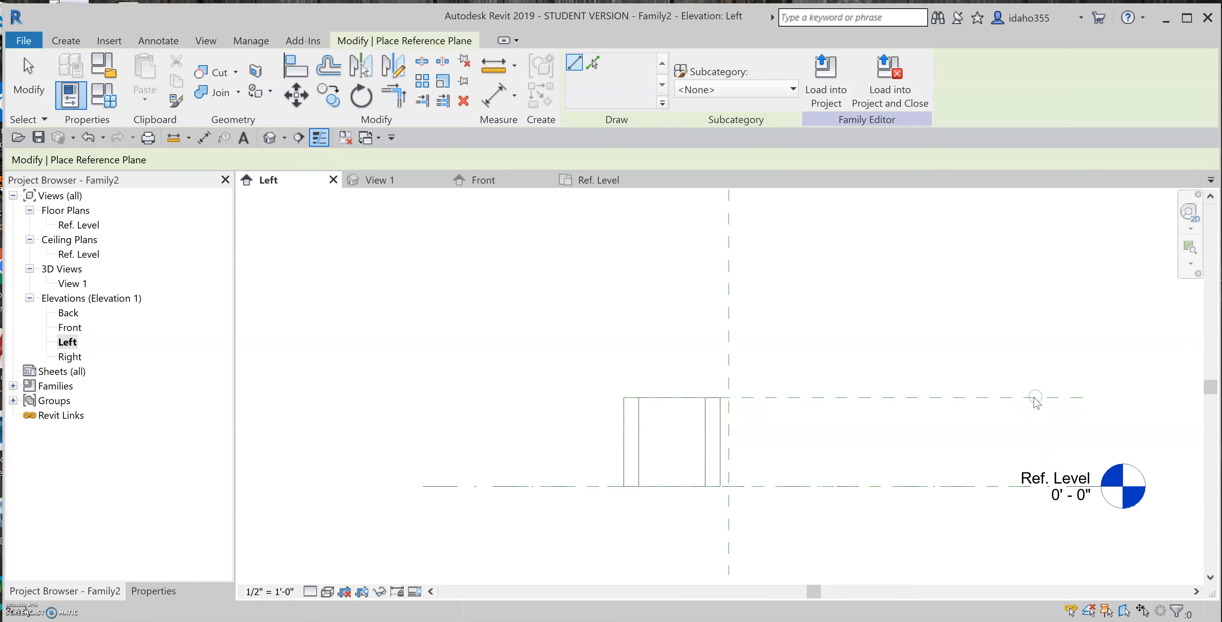
pyautogui.click(830, 397)
pyautogui.press('Escape')
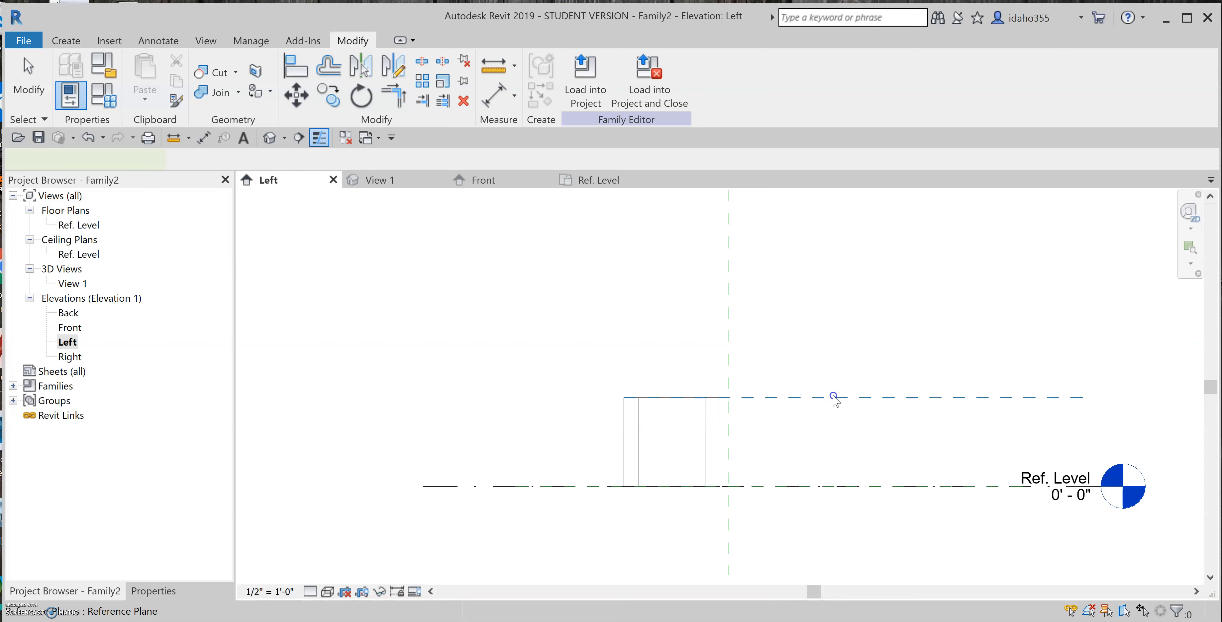
# - Name the new horizontal reference plane TOP OF PLANTER
pyautogui.click(835, 396)
pyautogui.click(1062, 403)
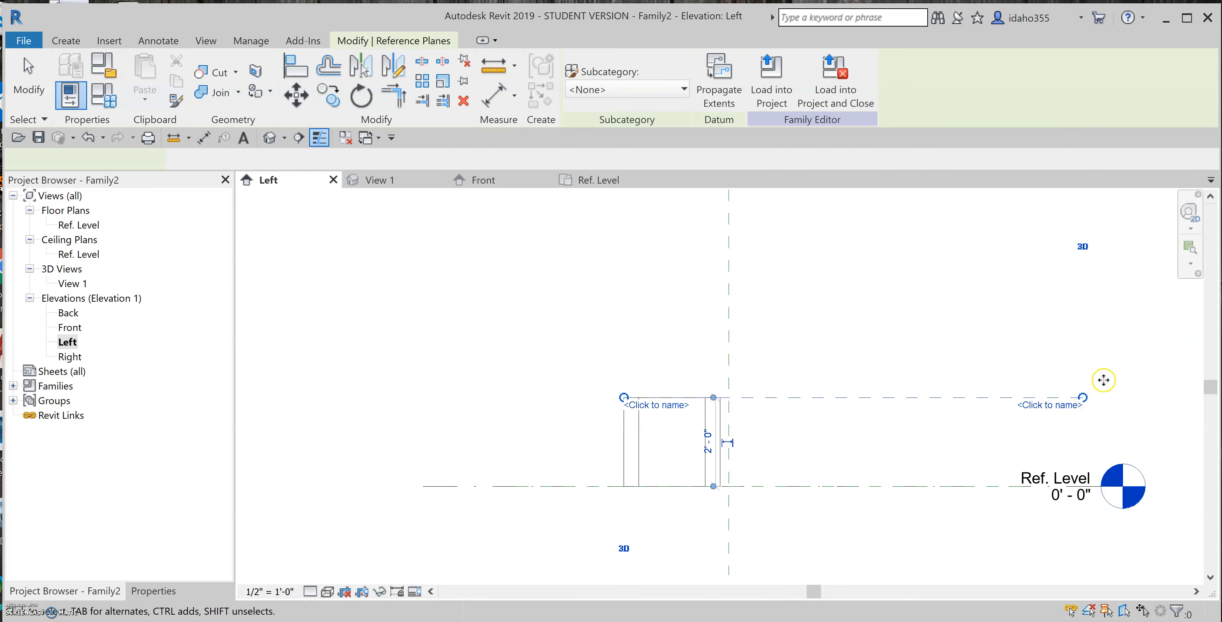
pyautogui.click(1057, 407)
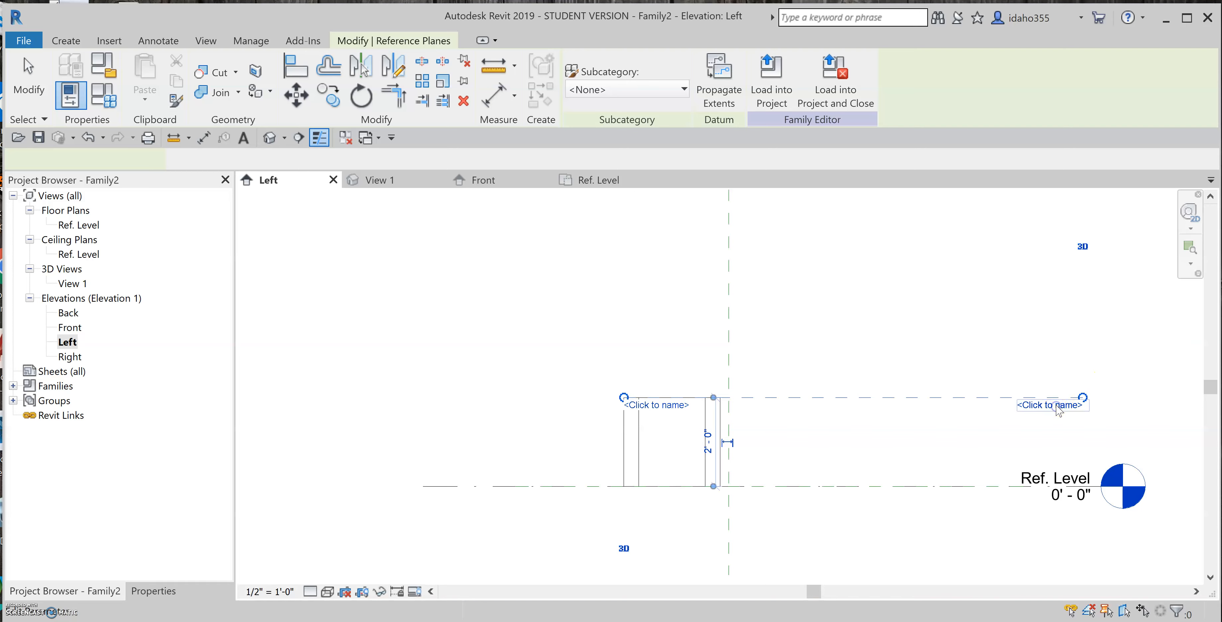
pyautogui.click(1090, 375)
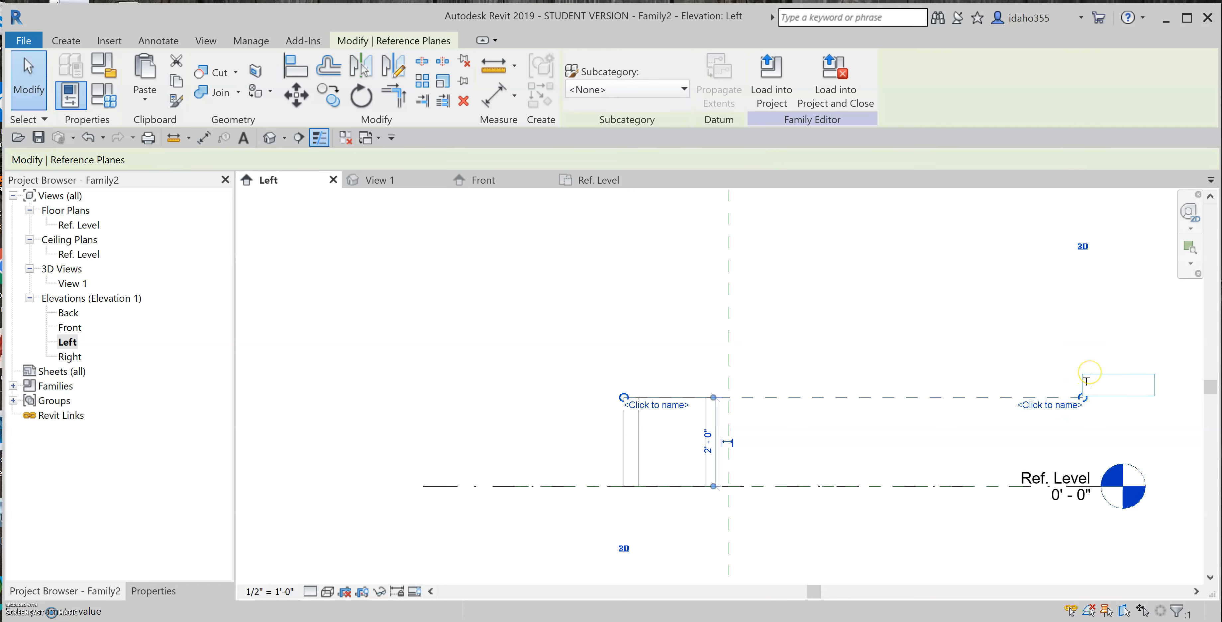
pyautogui.write('TOP OF PLANTER')
pyautogui.click(997, 306)
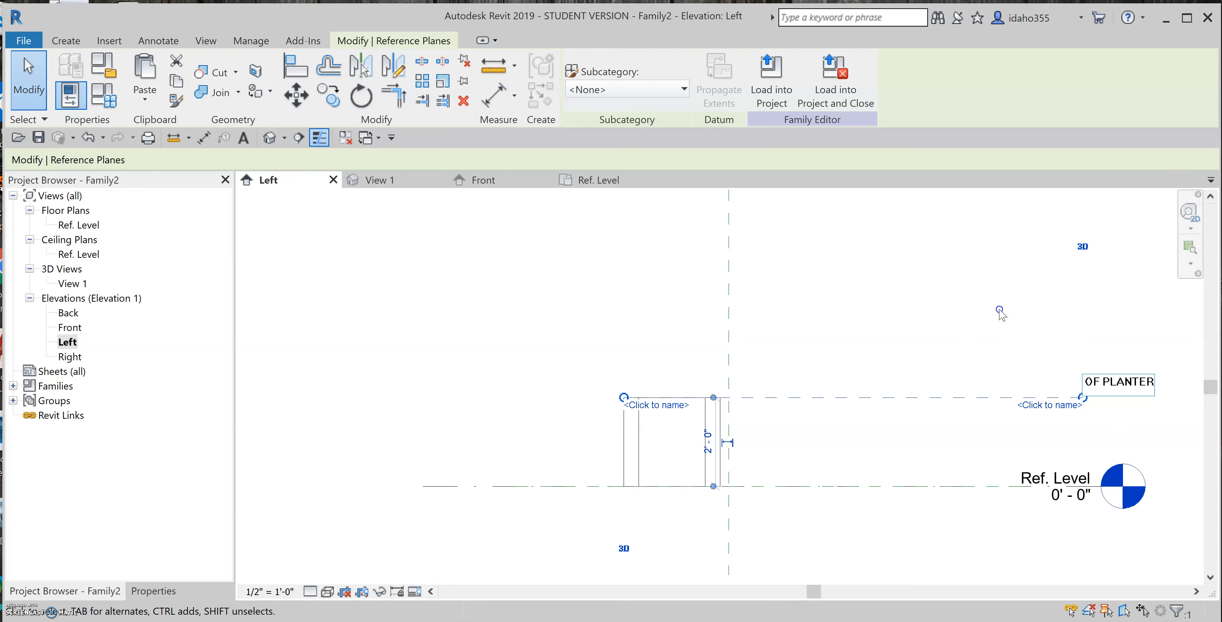
# - Extend the left end of the TOP OF PLANTER plane past the box to align with the reference level line's end
pyautogui.moveTo(624, 398); pyautogui.dragTo(423, 397)
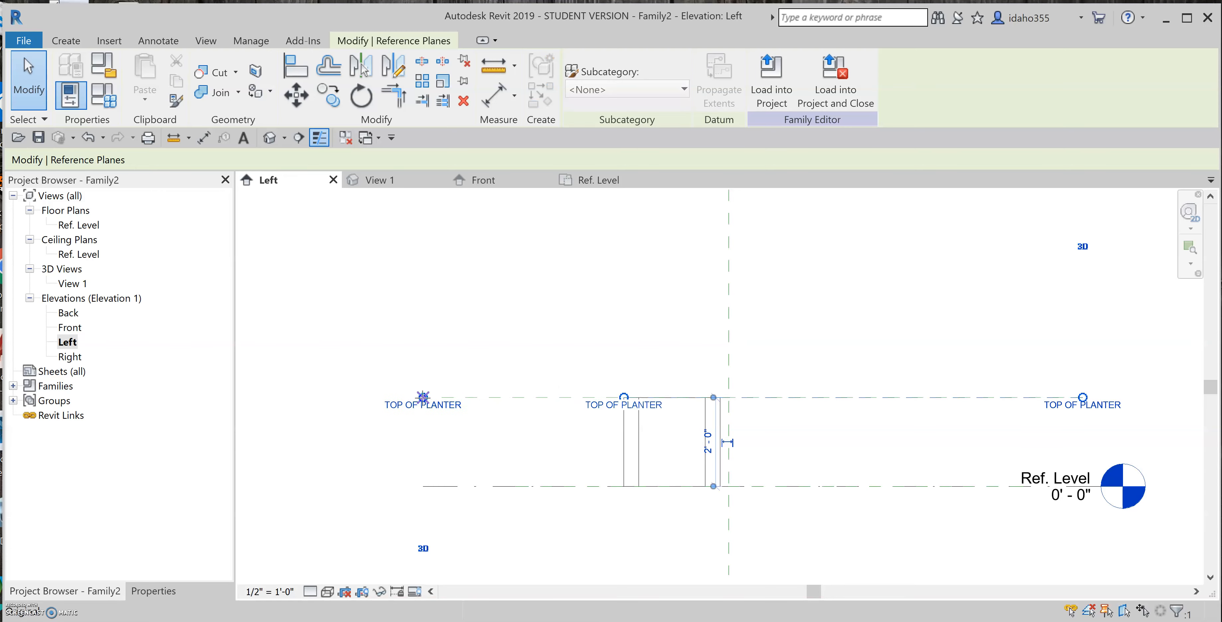
pyautogui.click(503, 284)
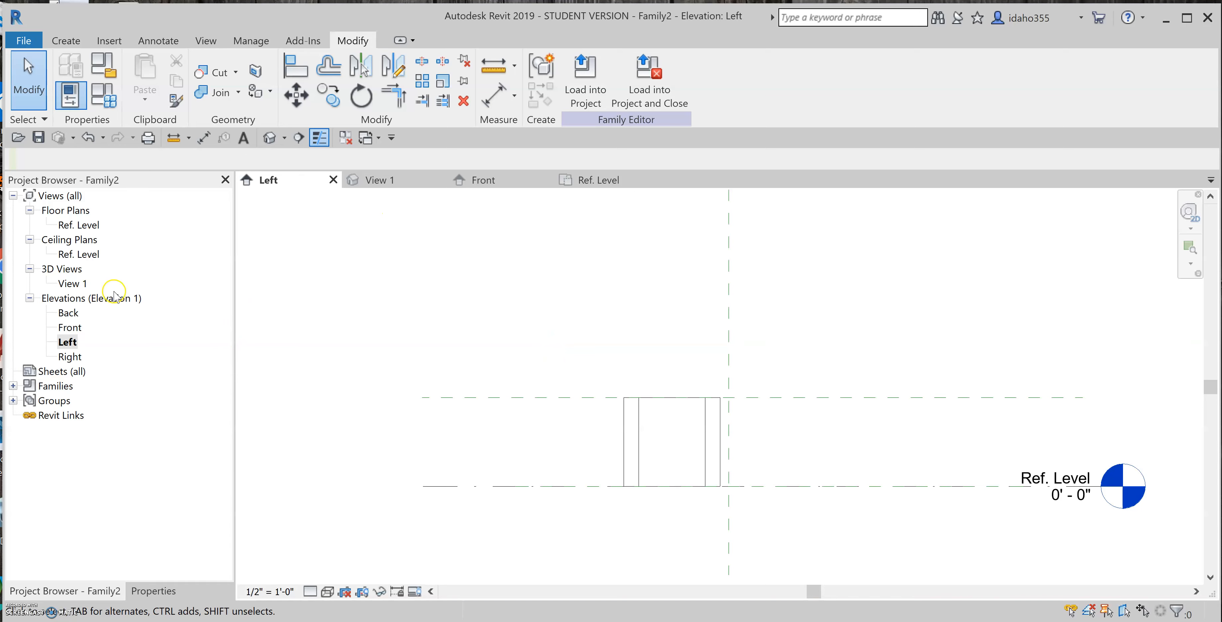
pyautogui.click(407, 312)
pyautogui.click(86, 211)
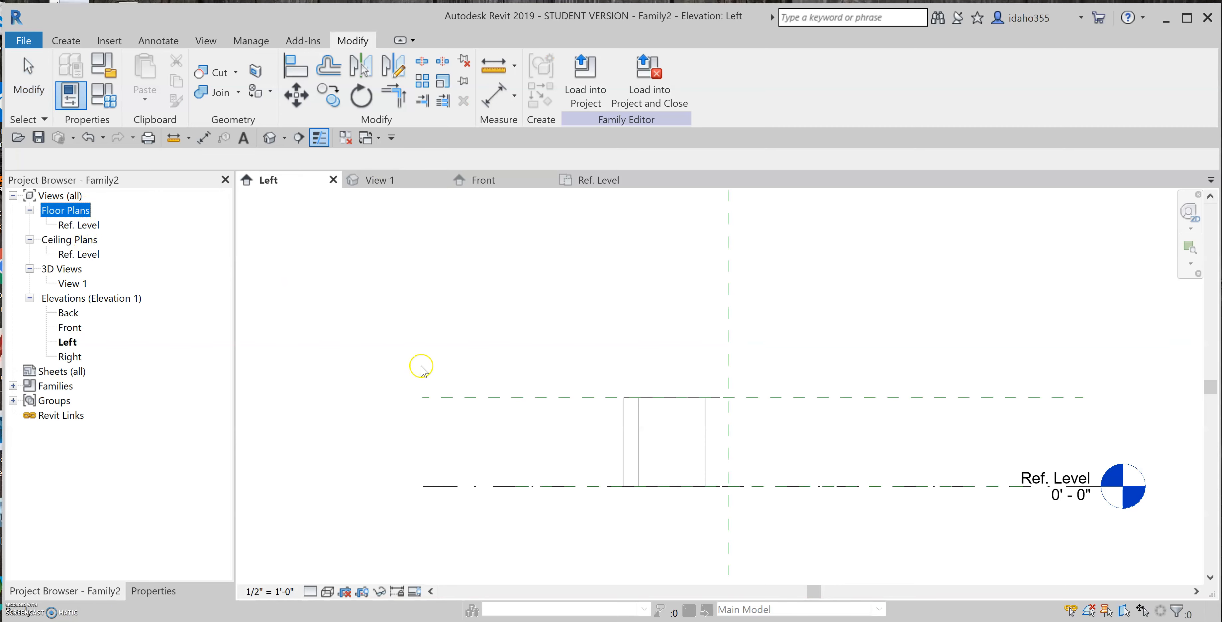
pyautogui.click(477, 398)
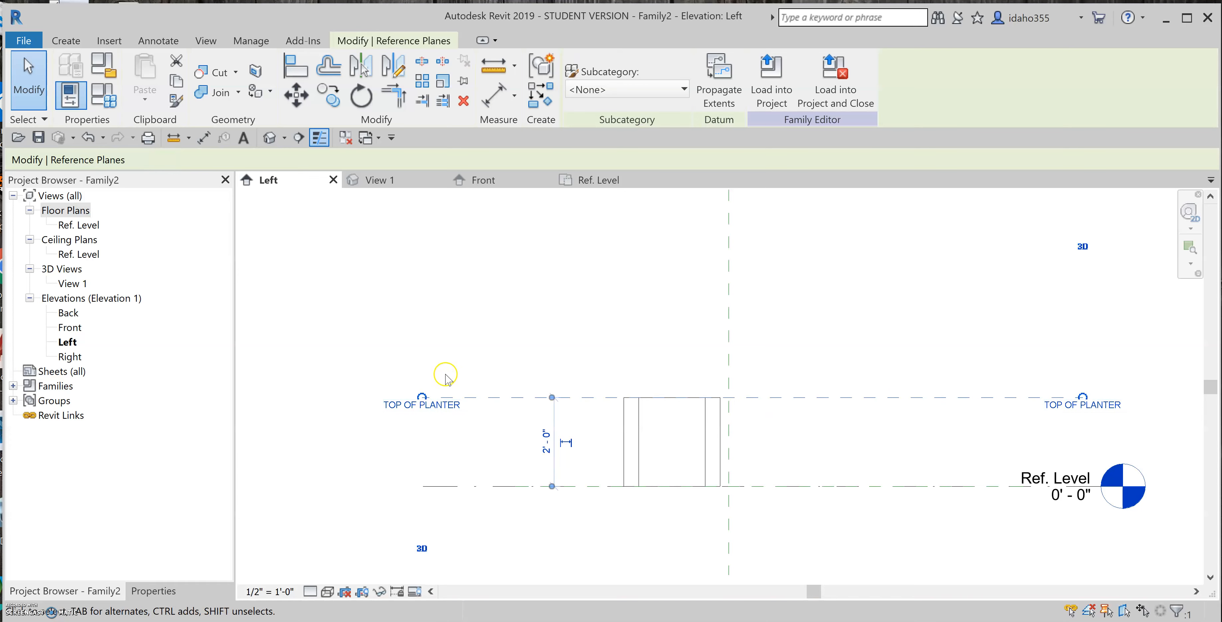
pyautogui.click(450, 274)
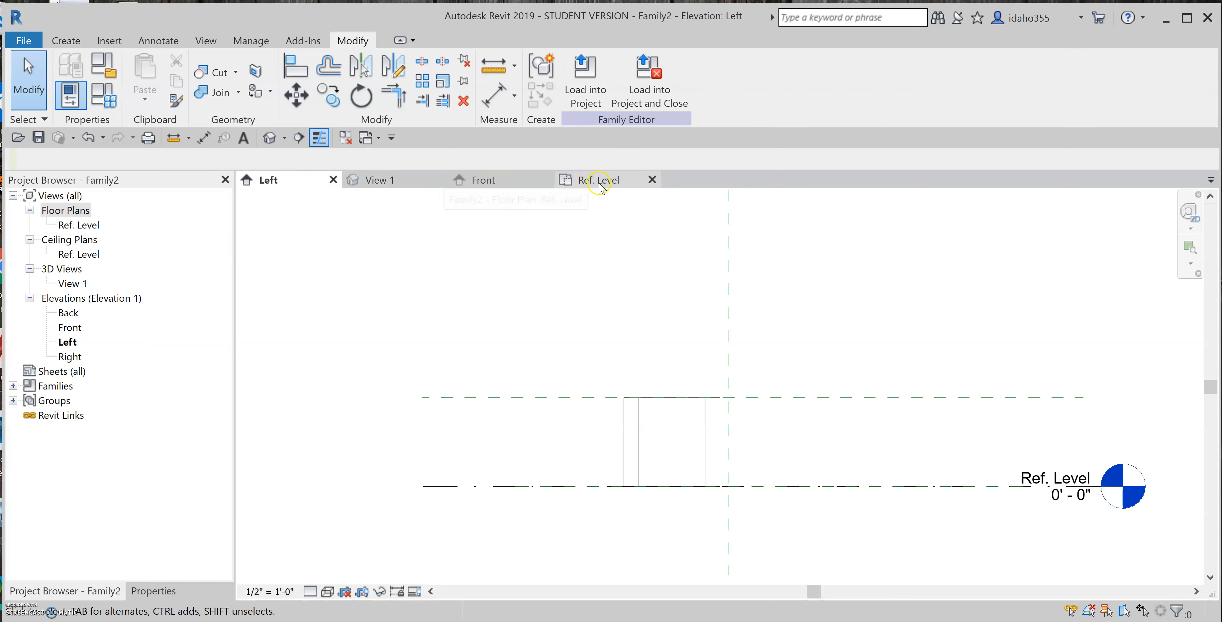
# - In the Ref. Level floor plan, set the work plane by name to Reference Plane : TOP OF PLANTER
pyautogui.click(580, 181)
pyautogui.scroll(-4, 549, 374)
pyautogui.scroll(3, 565, 266)
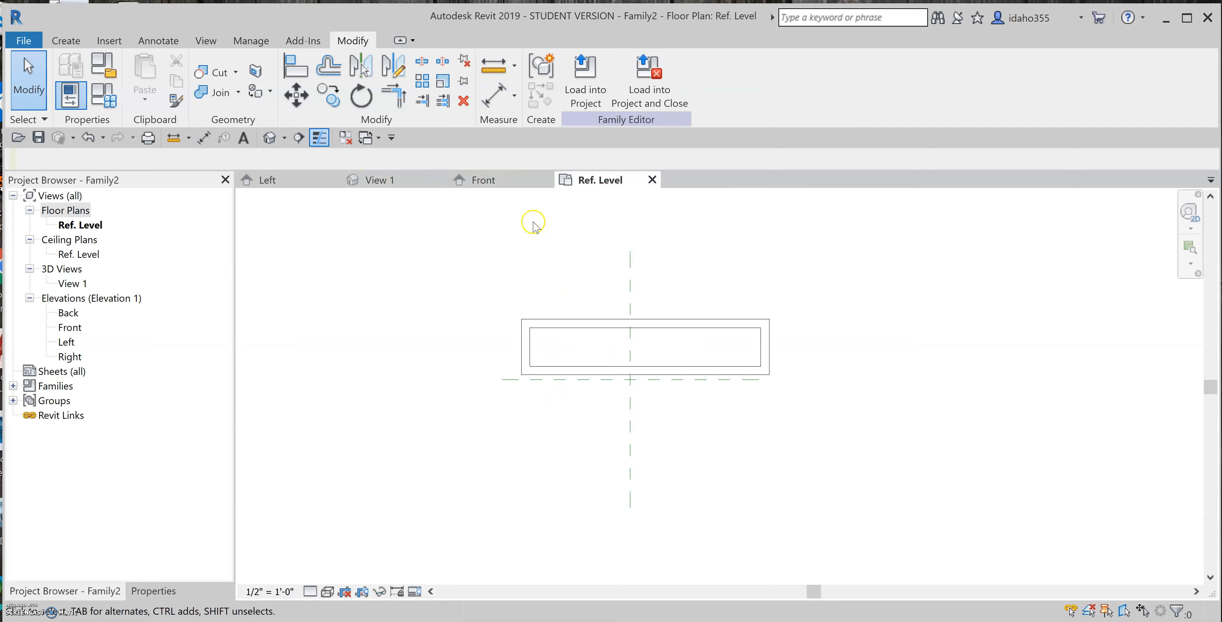
pyautogui.click(65, 40)
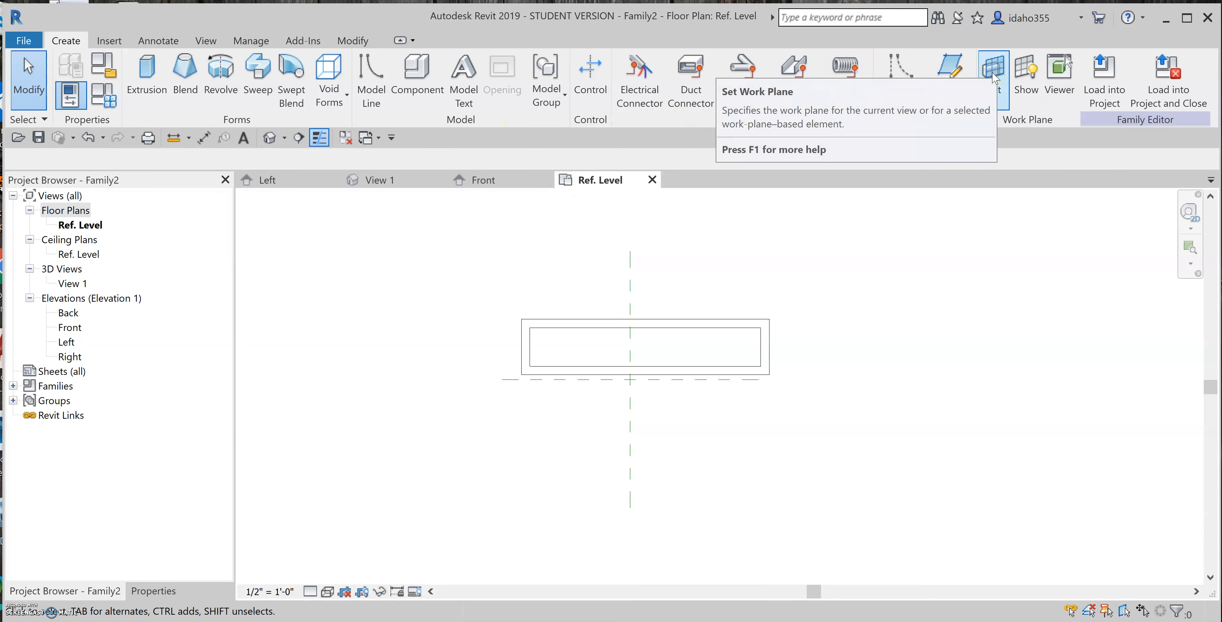
pyautogui.click(983, 79)
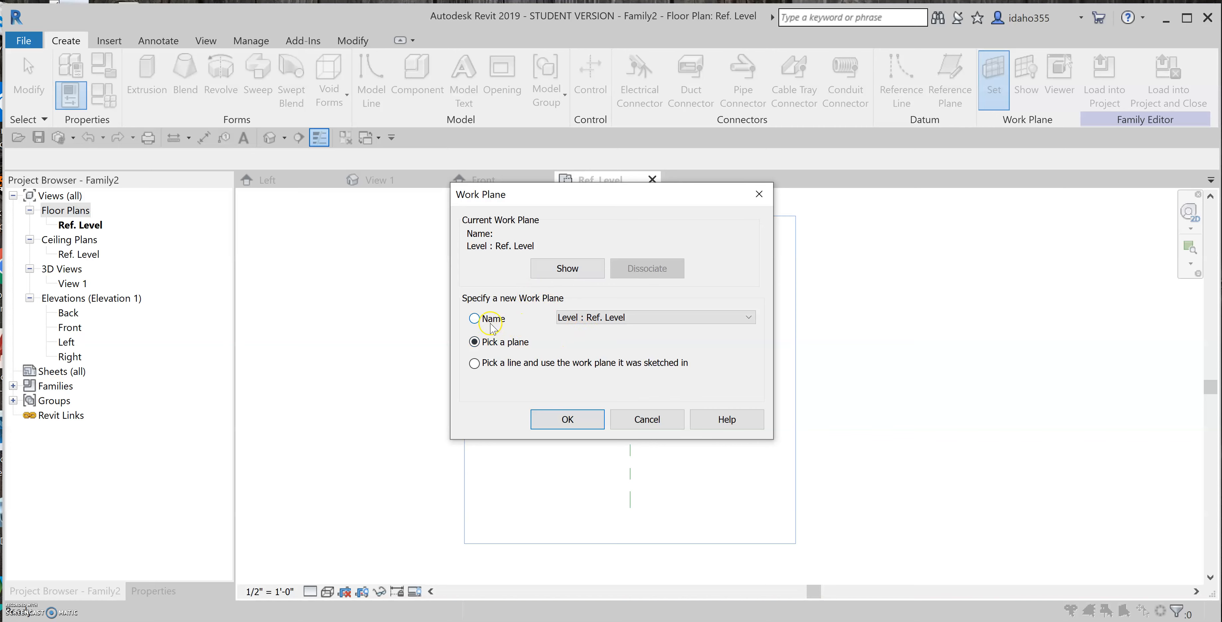
pyautogui.click(605, 317)
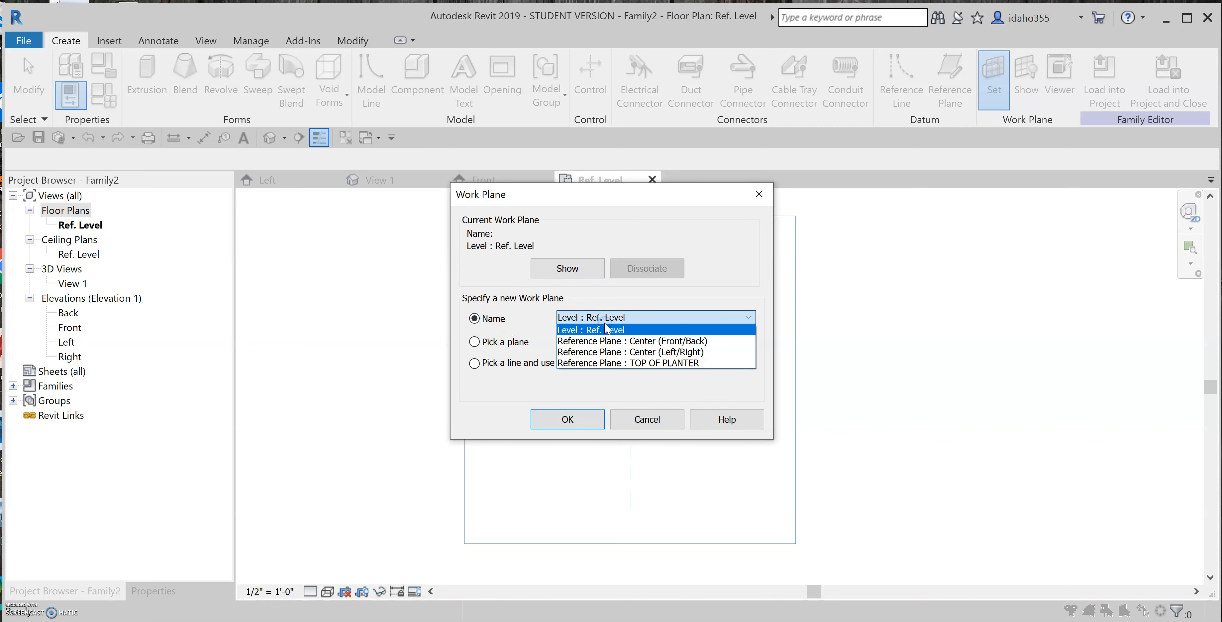
pyautogui.click(616, 366)
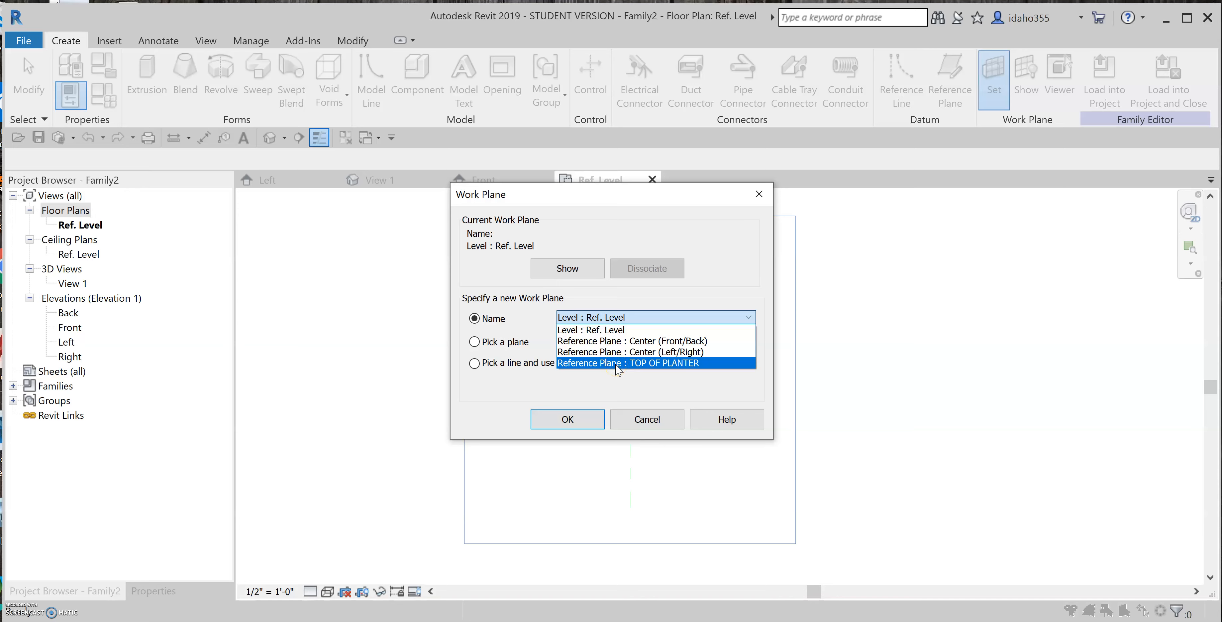
pyautogui.click(616, 363)
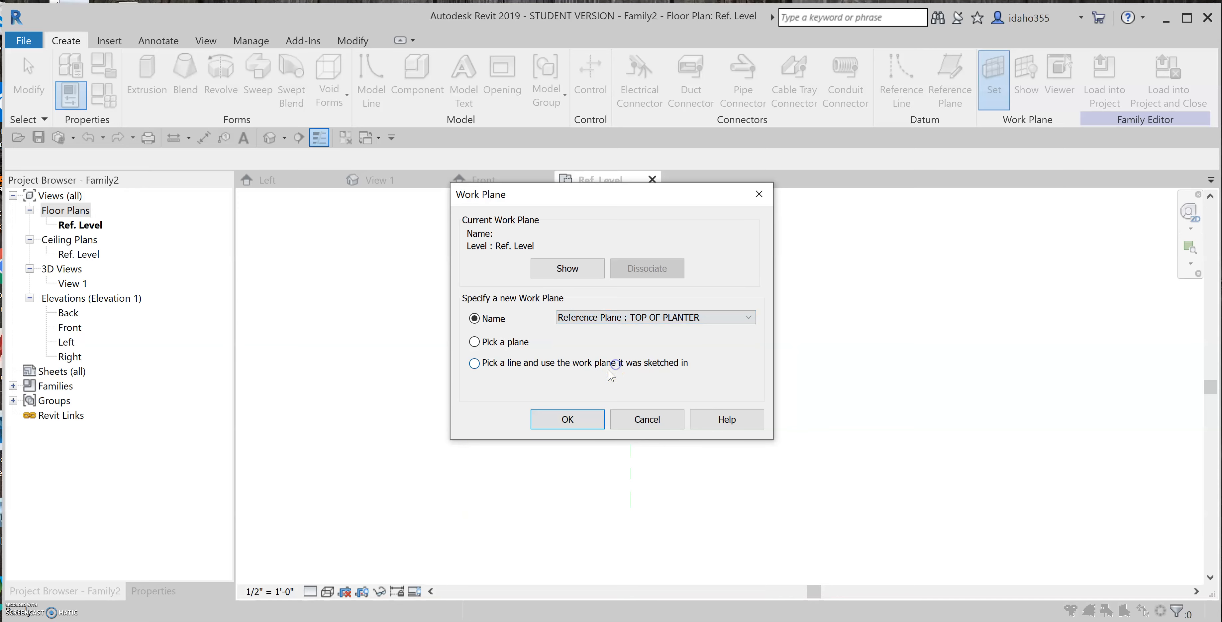
pyautogui.click(561, 417)
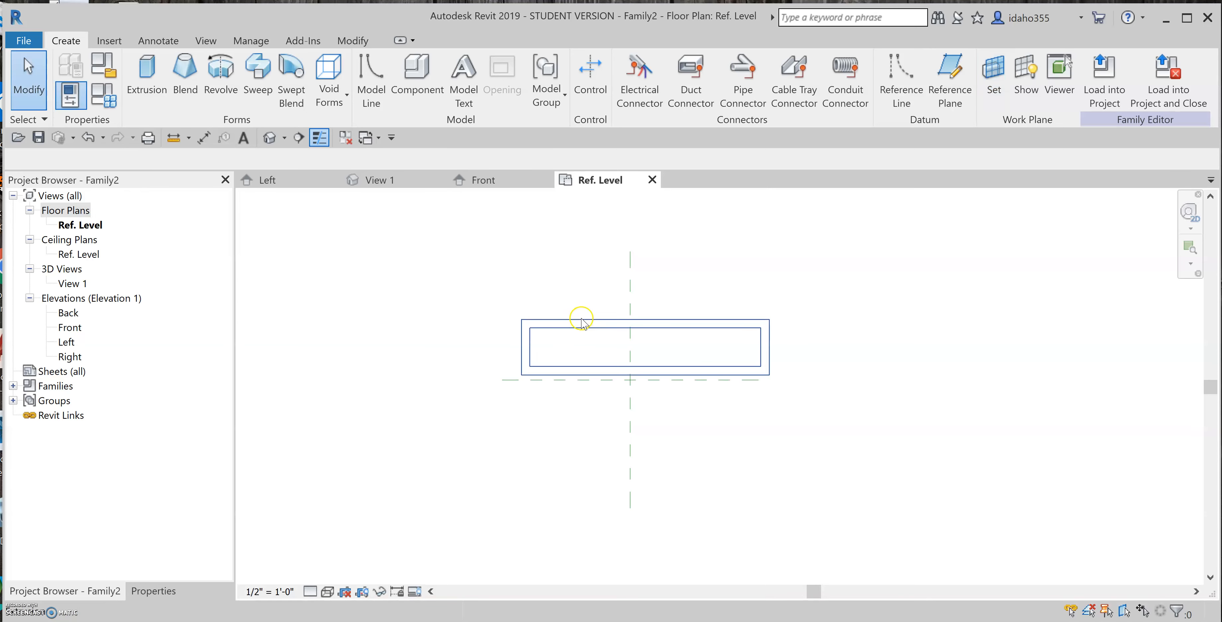
# - Start a new extrusion and pick the box's four inner edges as its inner sketch loop
pyautogui.scroll(1, 580, 315)
pyautogui.click(139, 90)
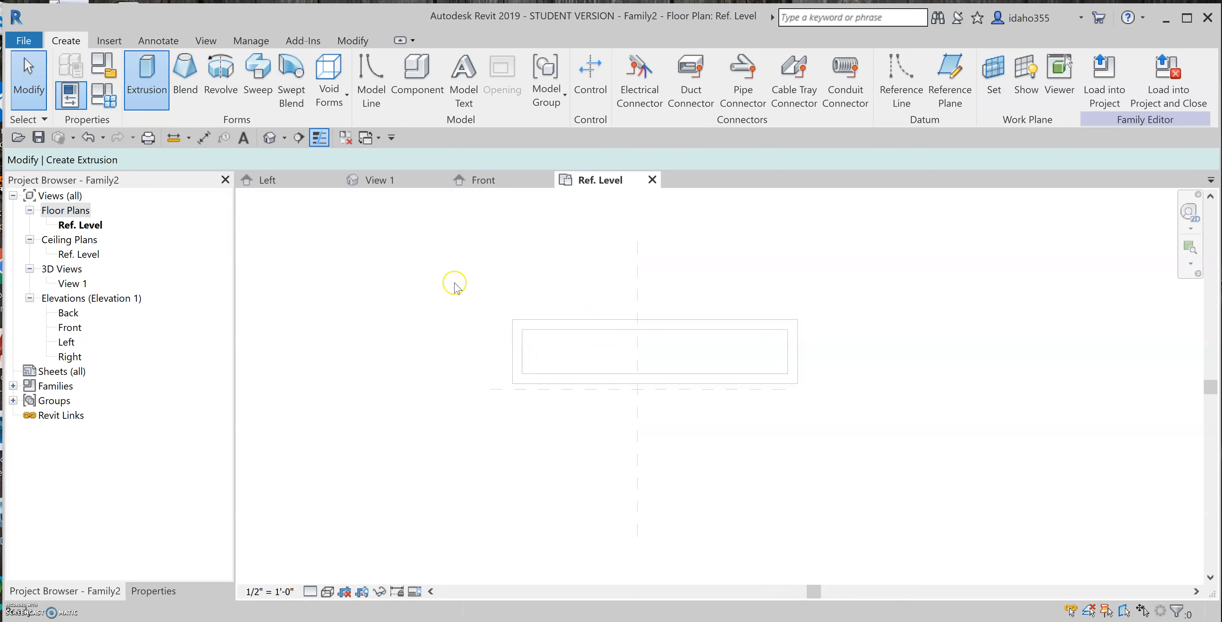
pyautogui.click(646, 99)
pyautogui.click(535, 330)
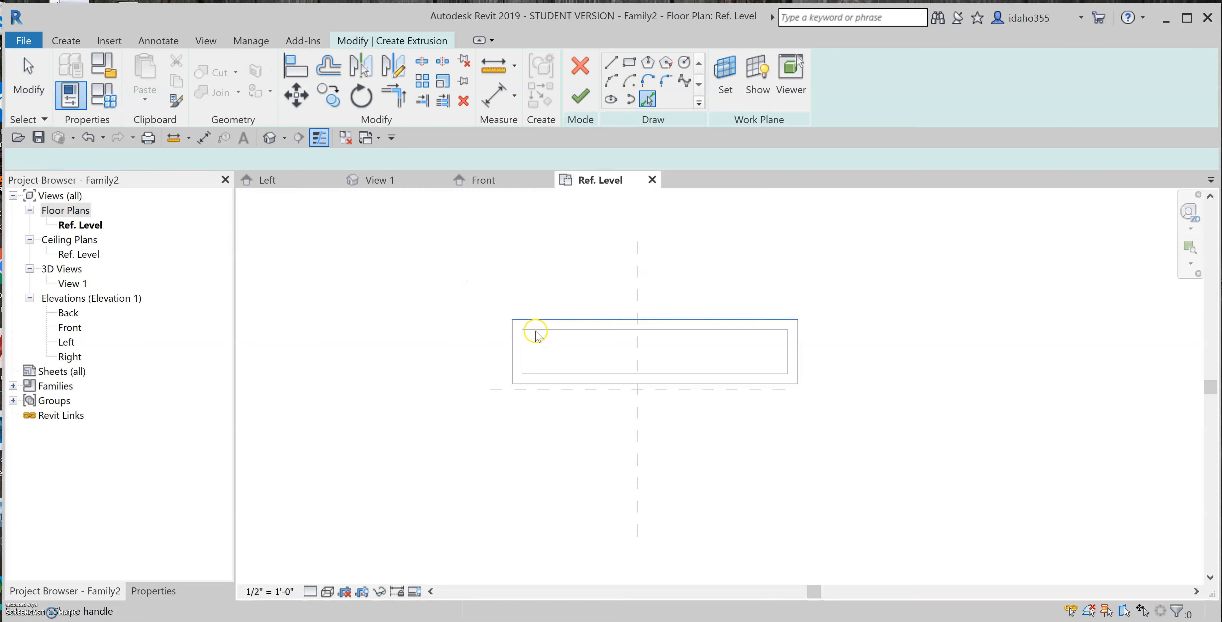
pyautogui.scroll(2, 532, 334)
pyautogui.click(529, 331)
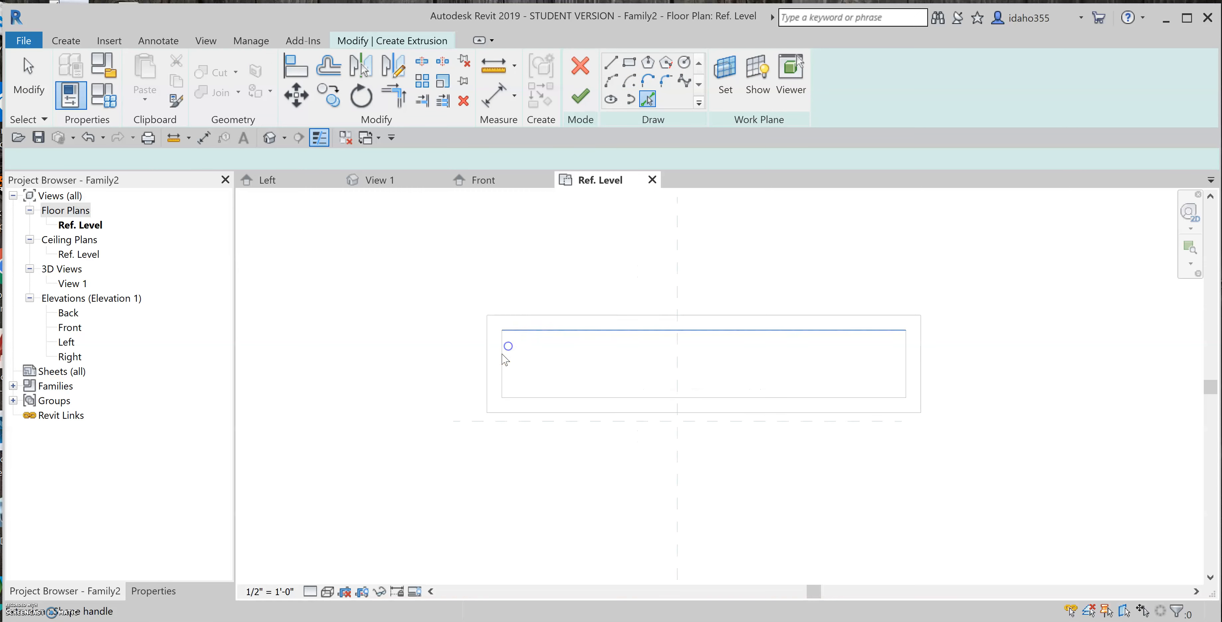
pyautogui.click(533, 405)
pyautogui.click(882, 374)
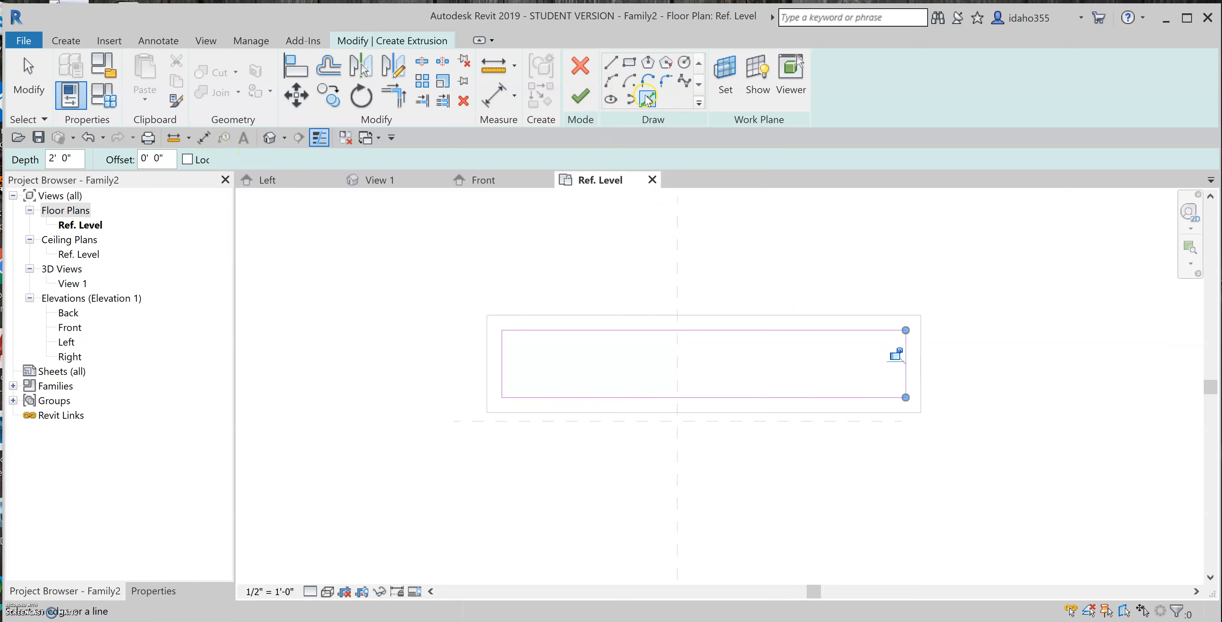
# - Set the sketch offset to 0' 5 1/2" and pick the four inner edges outward to form the outer loop
pyautogui.moveTo(166, 157); pyautogui.dragTo(127, 160)
pyautogui.write('5')
pyautogui.moveTo(164, 159); pyautogui.dragTo(126, 159)
pyautogui.write('5.5')
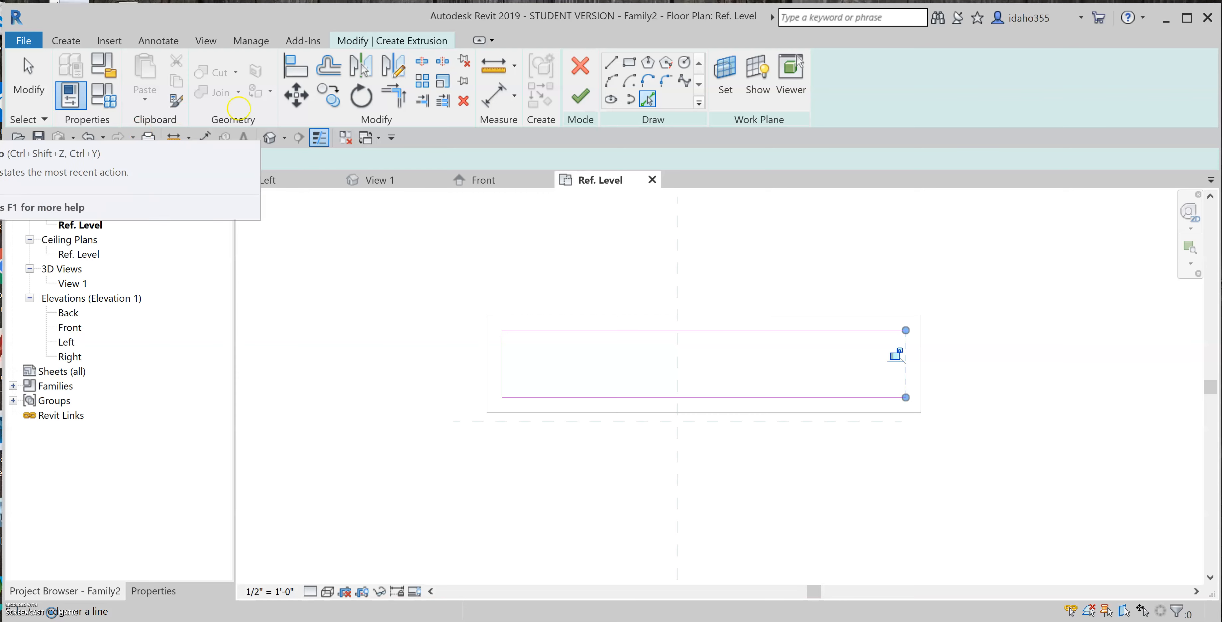
pyautogui.click(608, 329)
pyautogui.click(505, 353)
pyautogui.click(542, 396)
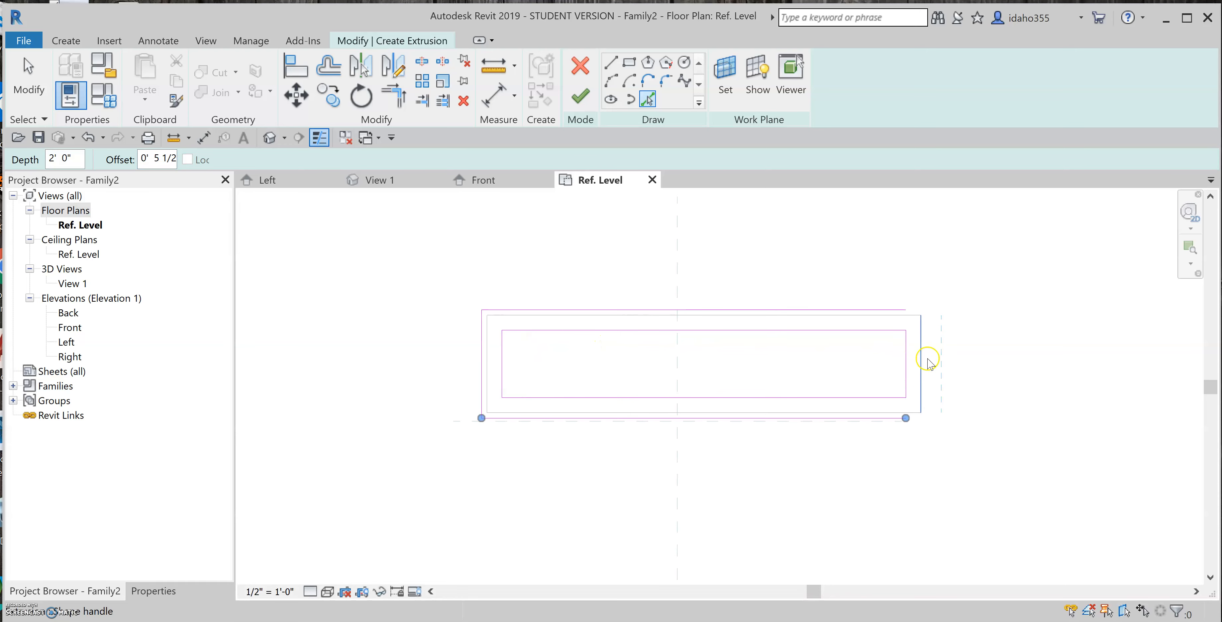
pyautogui.click(904, 353)
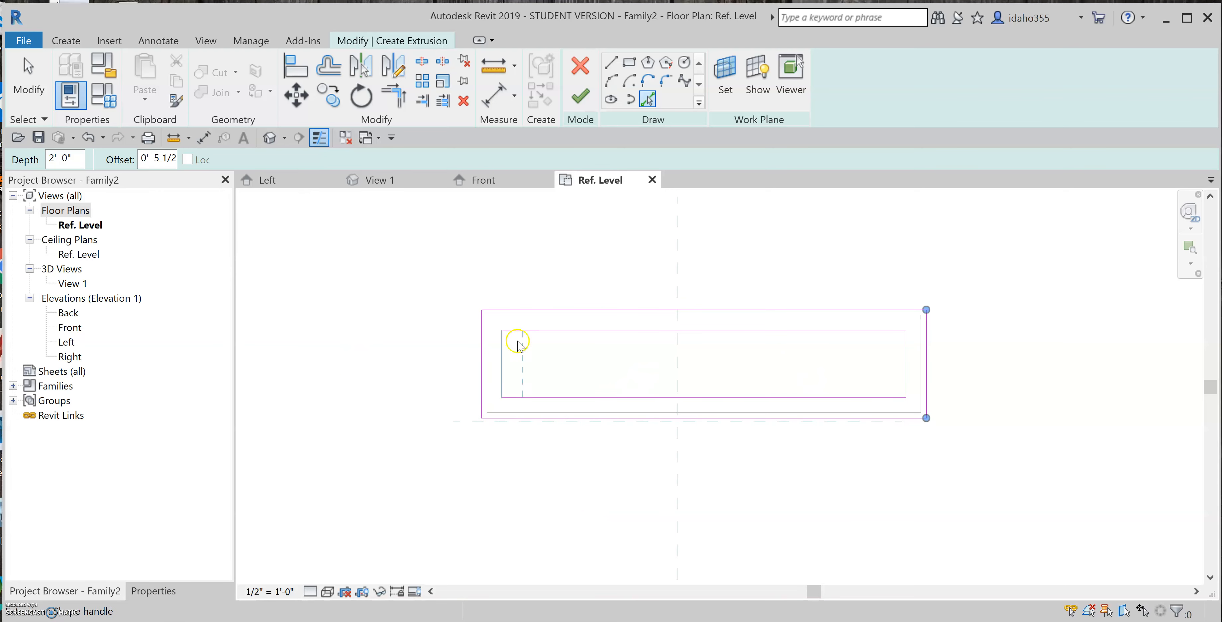
# - Set the new extrusion's Extrusion End to 4
pyautogui.click(153, 590)
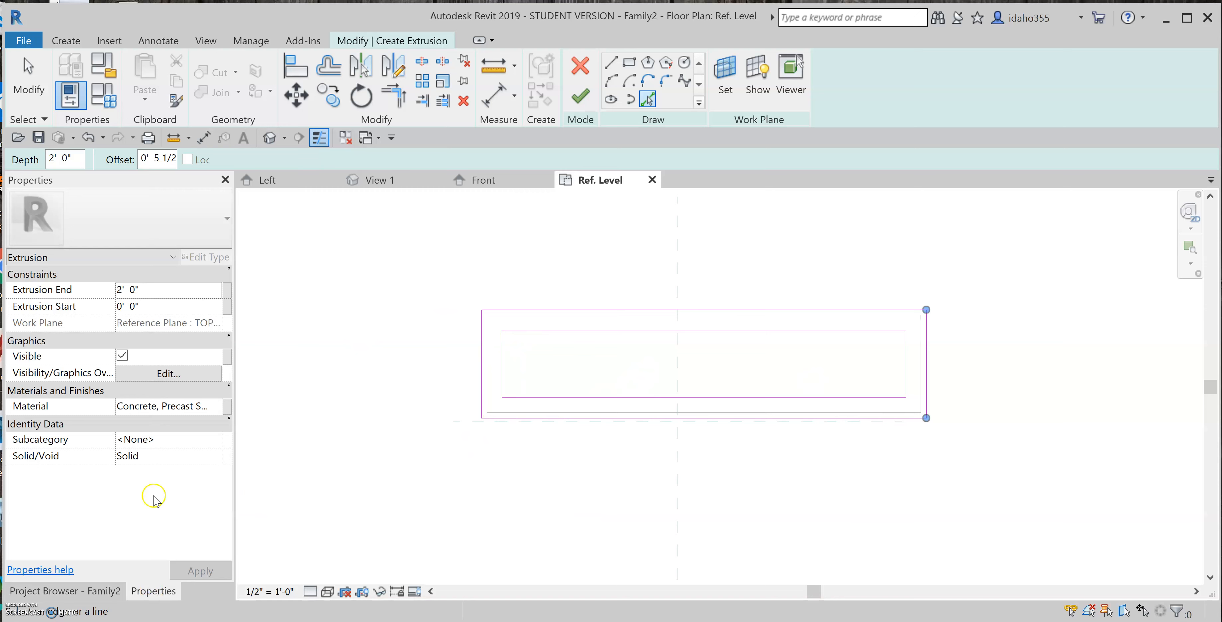
pyautogui.click(153, 284)
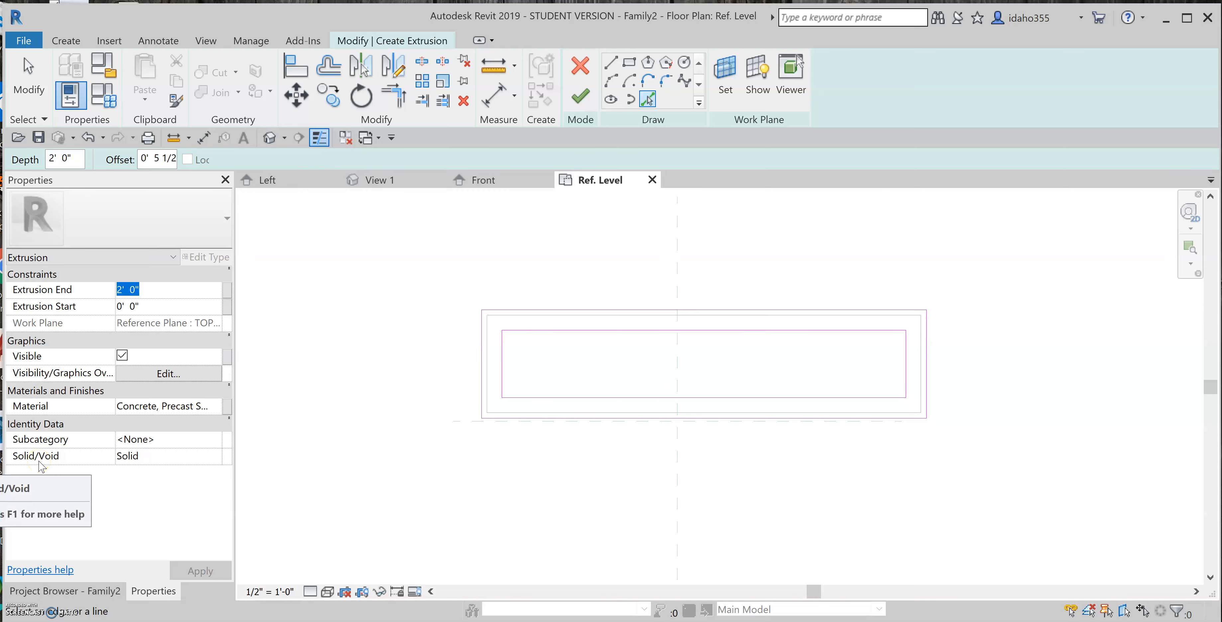
pyautogui.write('4')
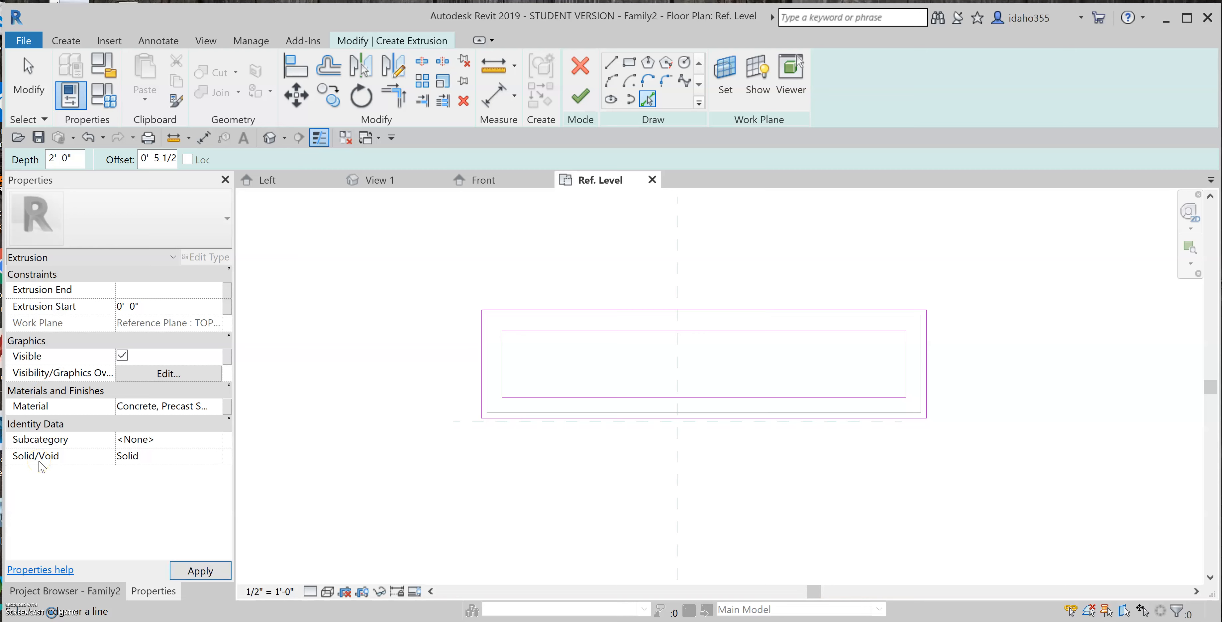
pyautogui.press('Return')
# - Assign the Site - Asphalt material from Favorites to the rim extrusion and finish the extrusion
pyautogui.click(192, 403)
pyautogui.click(216, 406)
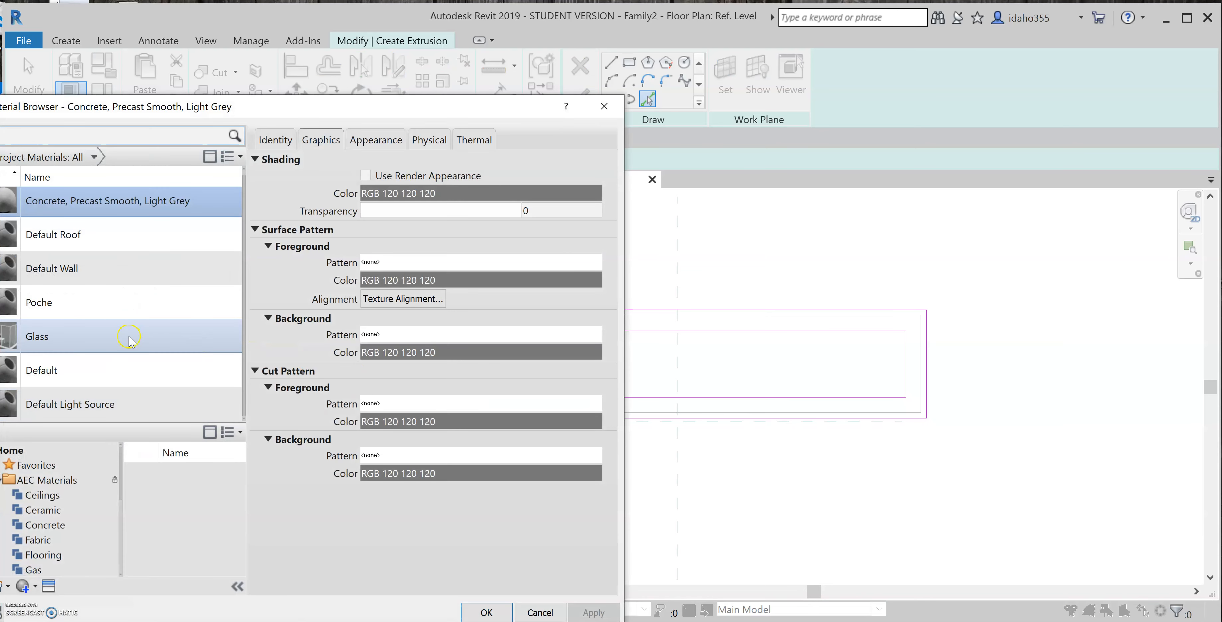
pyautogui.click(36, 465)
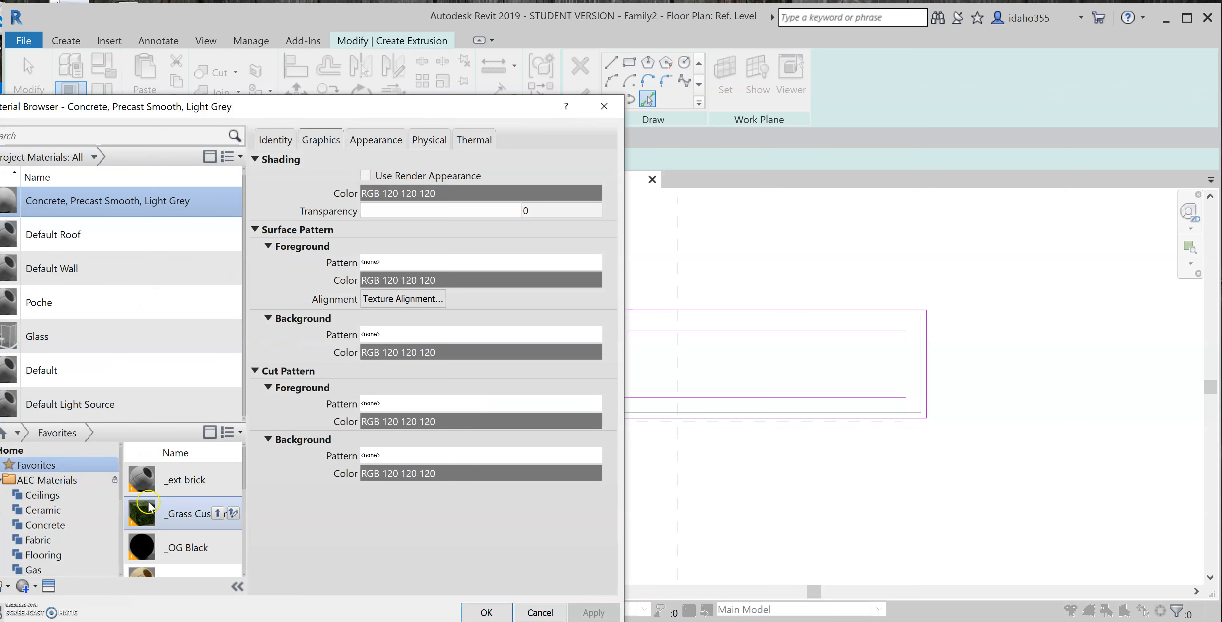
pyautogui.scroll(-2, 175, 516)
pyautogui.scroll(-3, 188, 574)
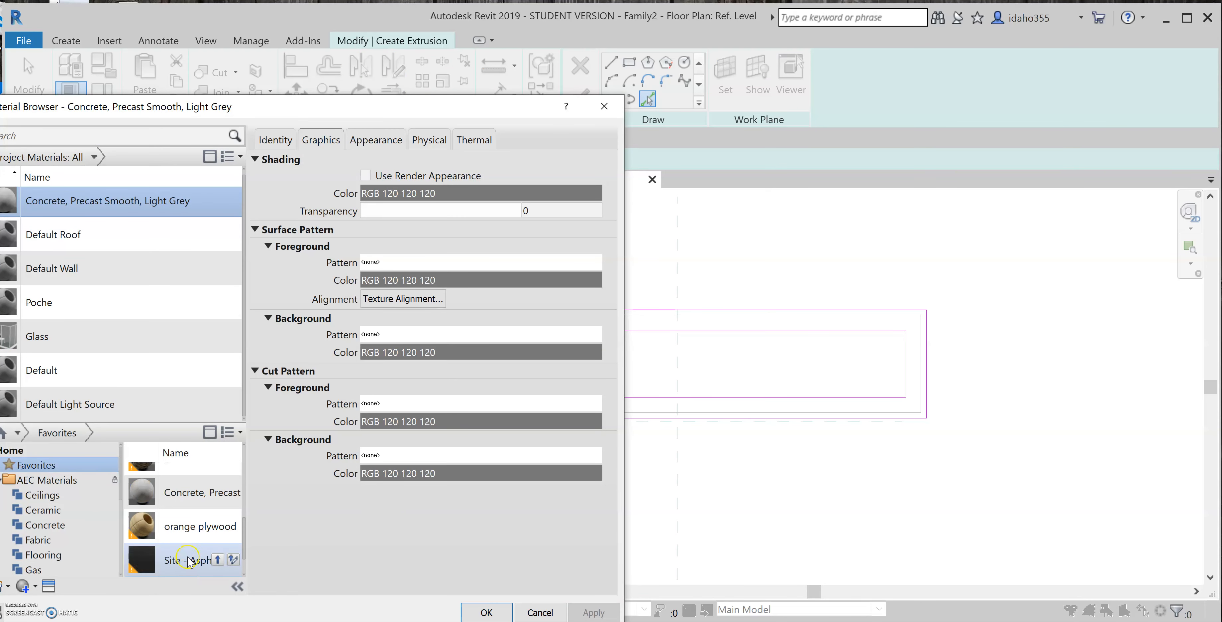
pyautogui.click(217, 560)
pyautogui.click(105, 406)
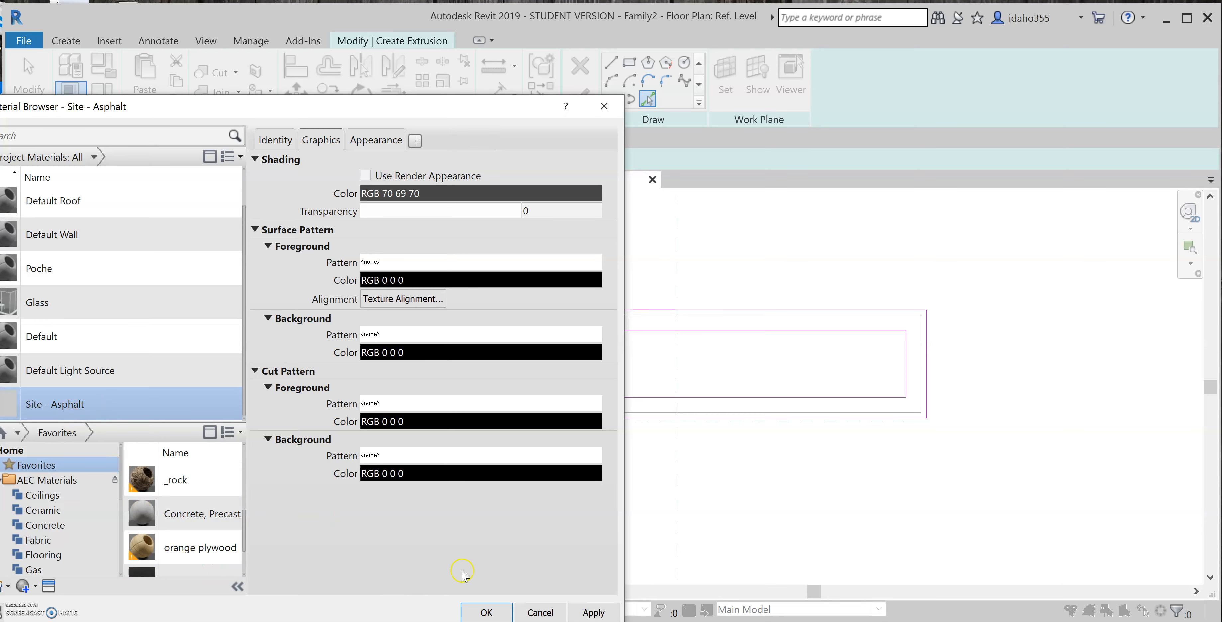
pyautogui.click(486, 612)
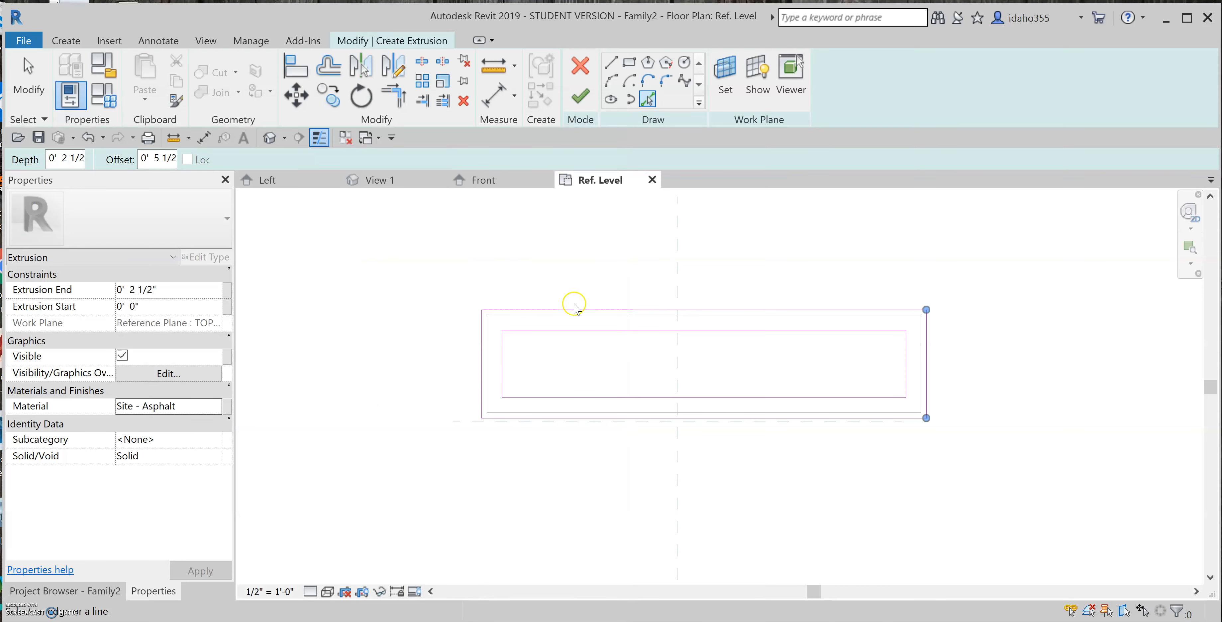
pyautogui.click(580, 95)
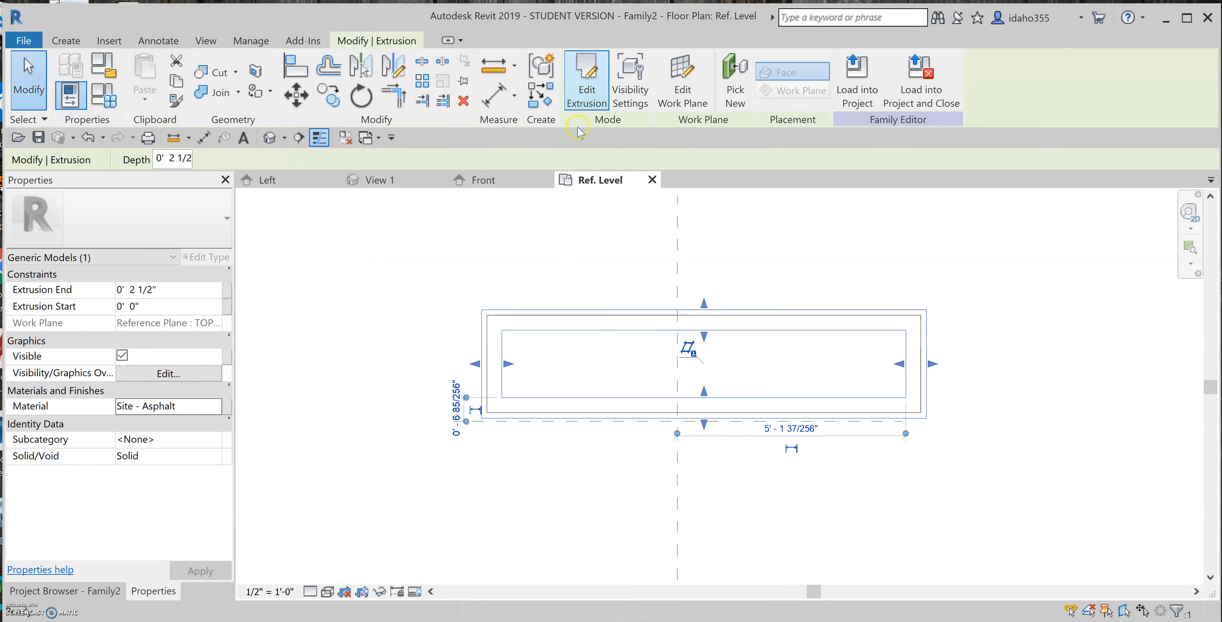
pyautogui.click(744, 251)
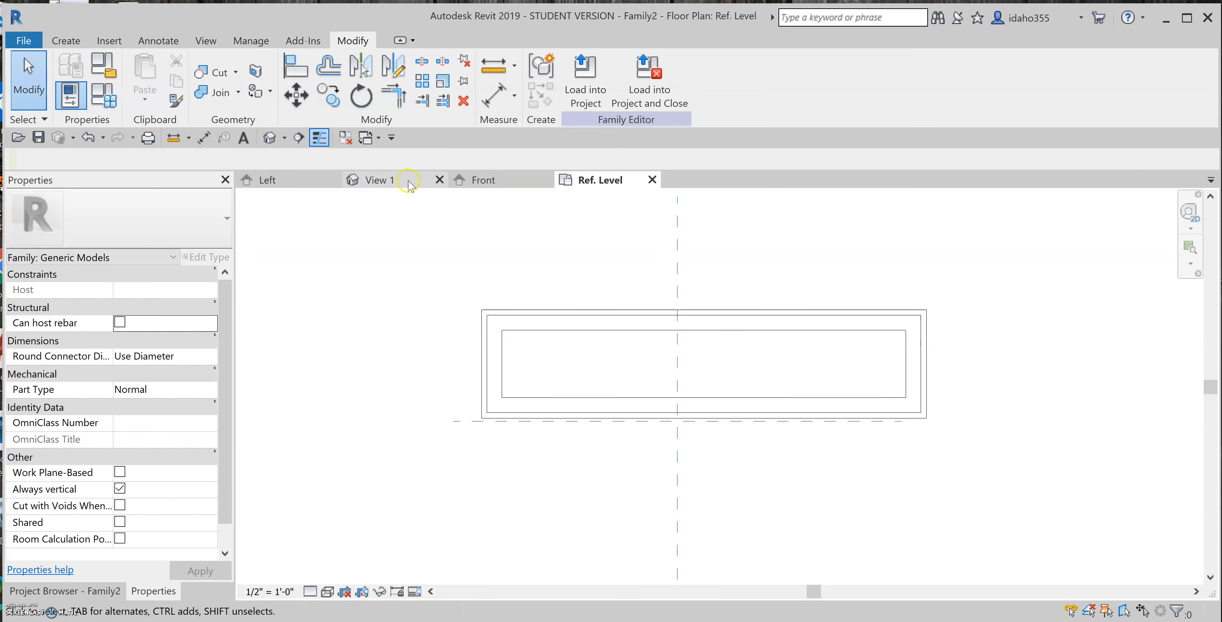
# - Inspect the rim on top of the planter box in the Front elevation and the 3D view
pyautogui.click(510, 186)
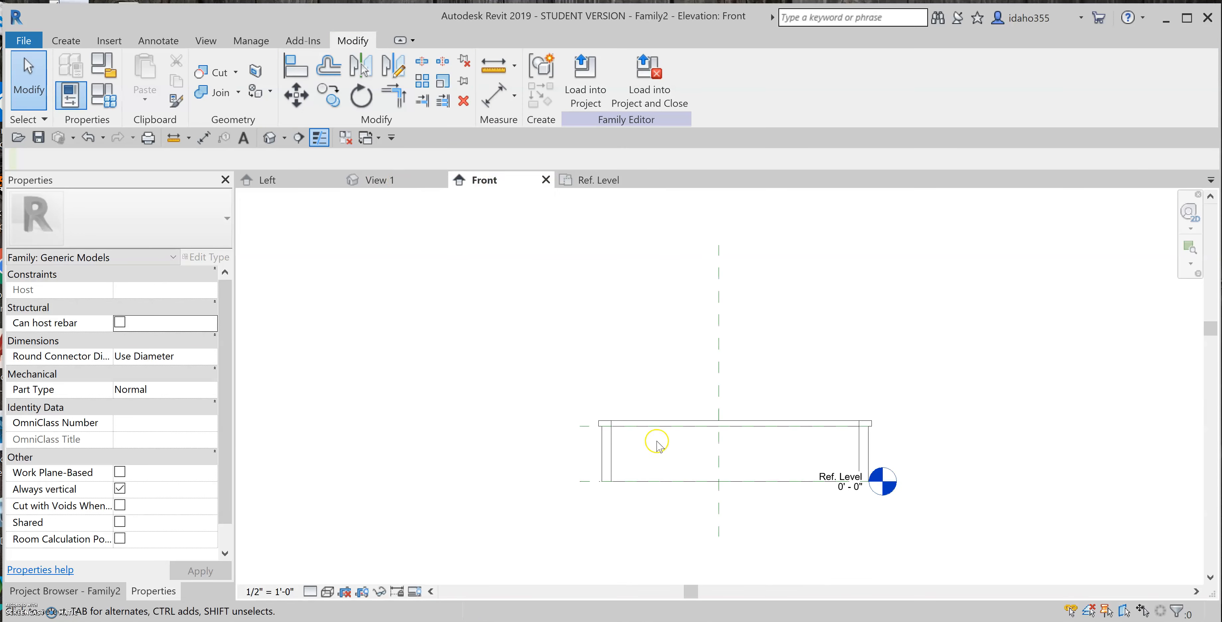
pyautogui.scroll(3, 577, 420)
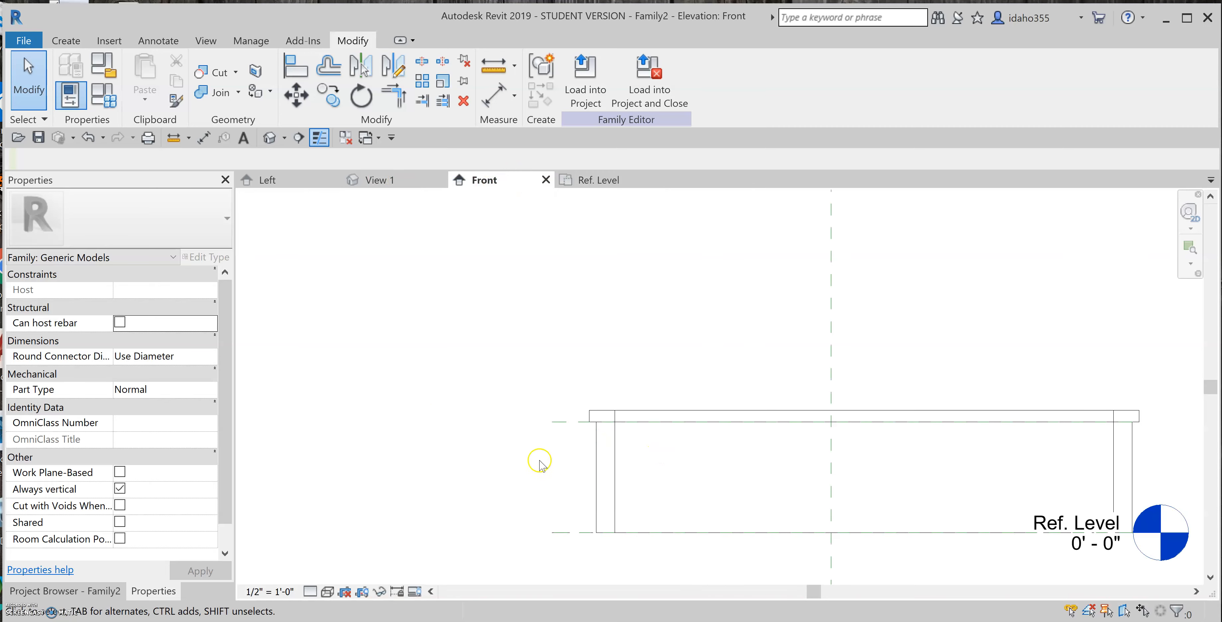
pyautogui.click(408, 185)
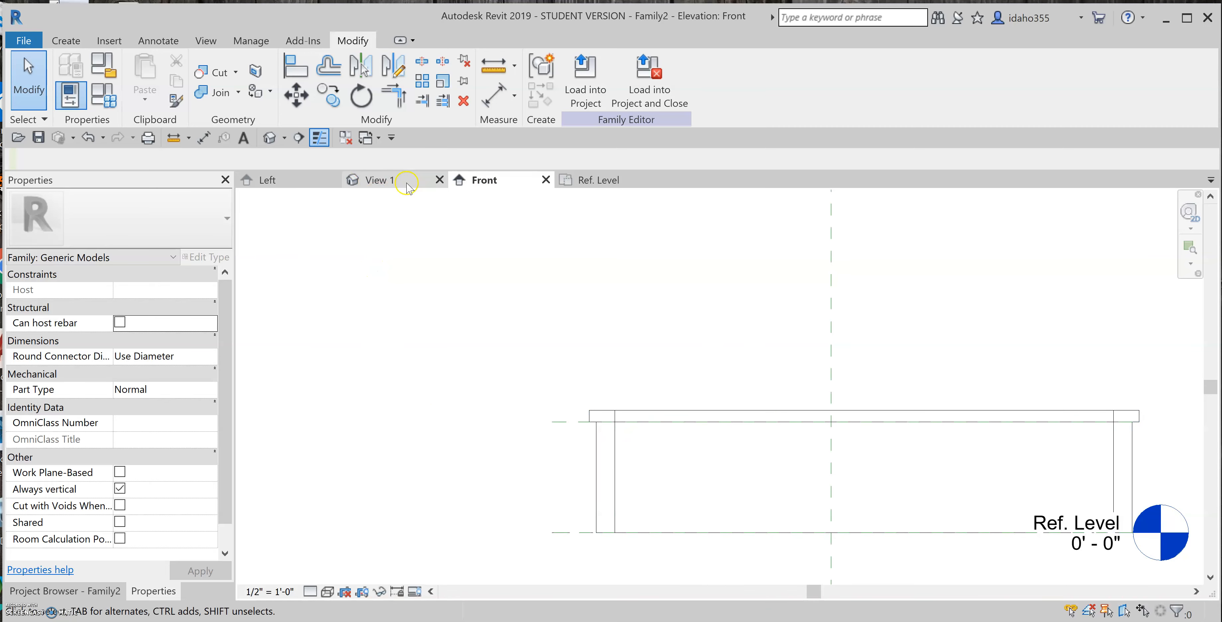
pyautogui.keyDown('shift'); pyautogui.moveTo(586, 499); pyautogui.dragTo(557, 273, button='middle'); pyautogui.keyUp('shift')
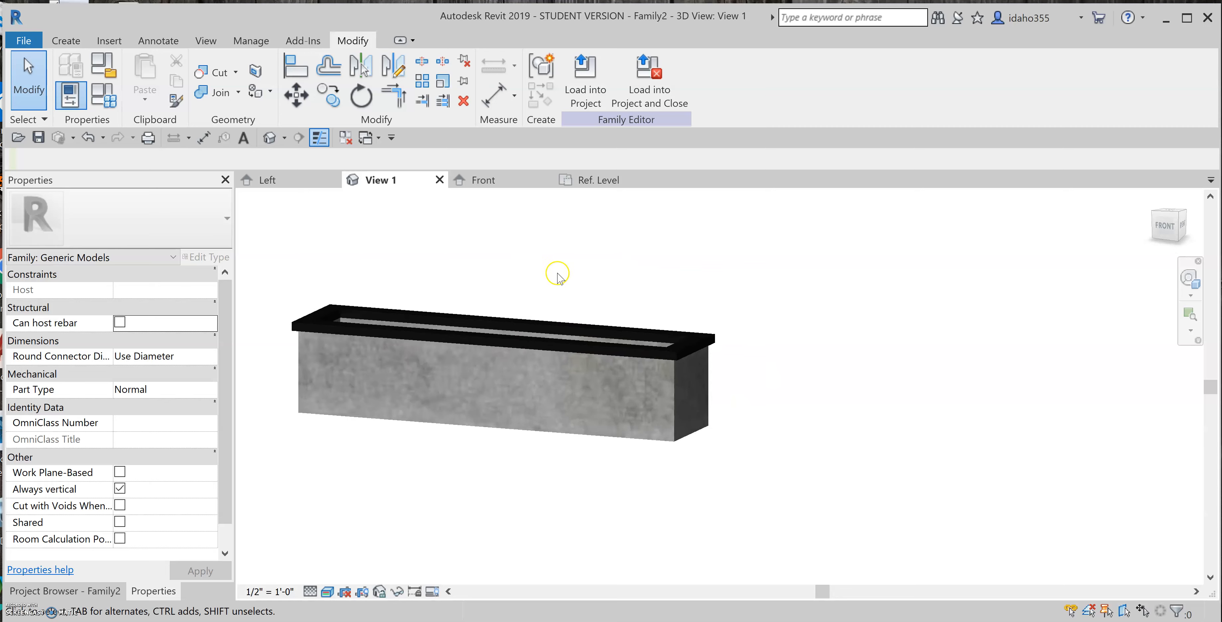
# - In the Ref. Level plan, start a new extrusion and sketch a 9' by 1' 6" rectangle along the planter's inner opening
pyautogui.click(608, 184)
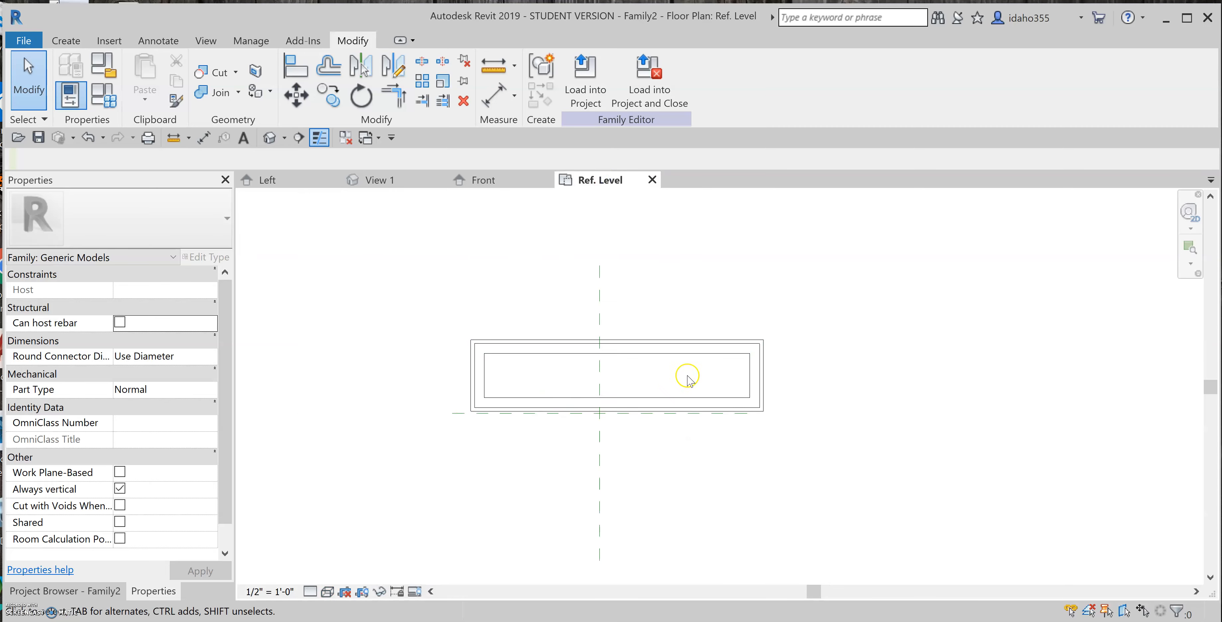
pyautogui.click(65, 41)
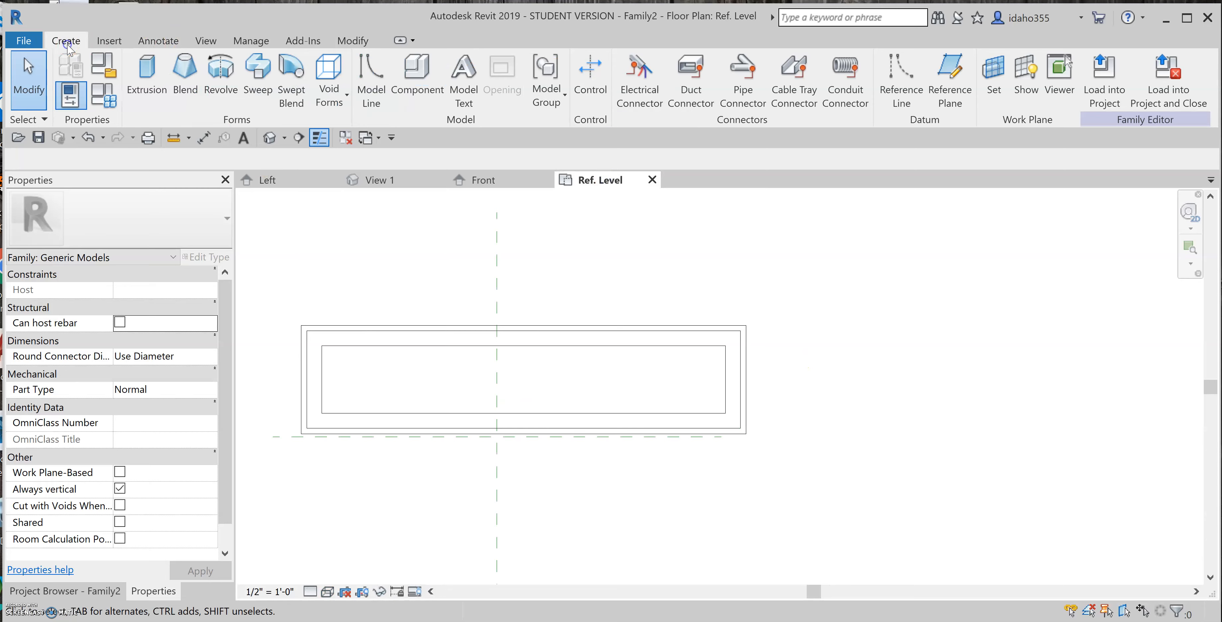
pyautogui.click(142, 90)
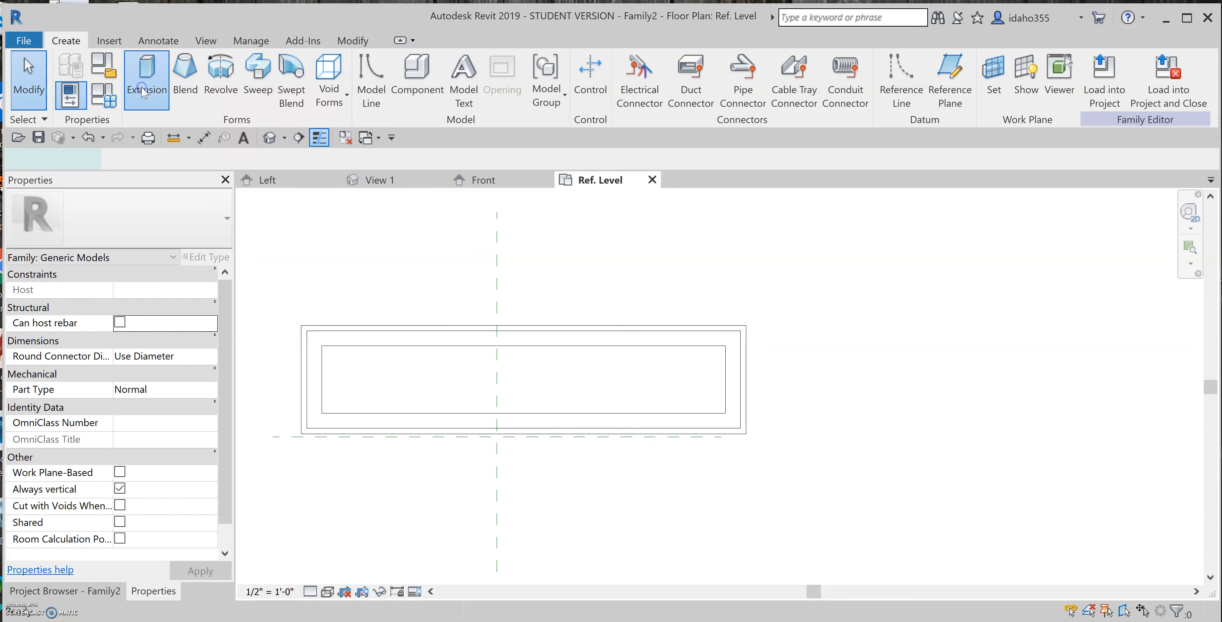
pyautogui.click(627, 66)
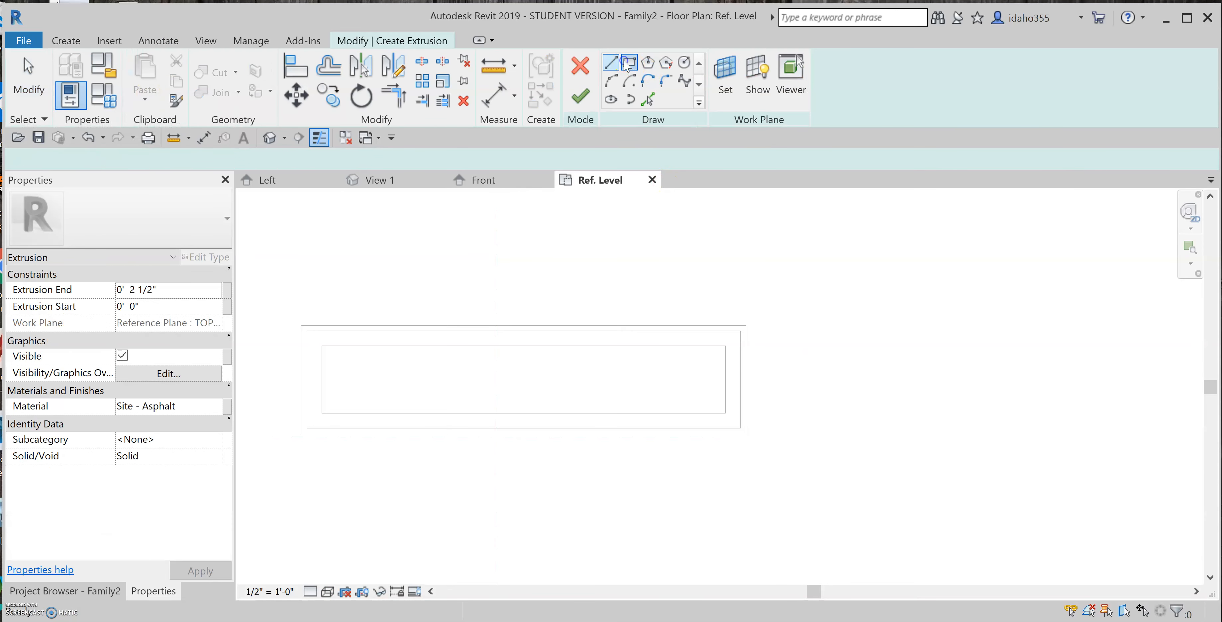
pyautogui.click(322, 346)
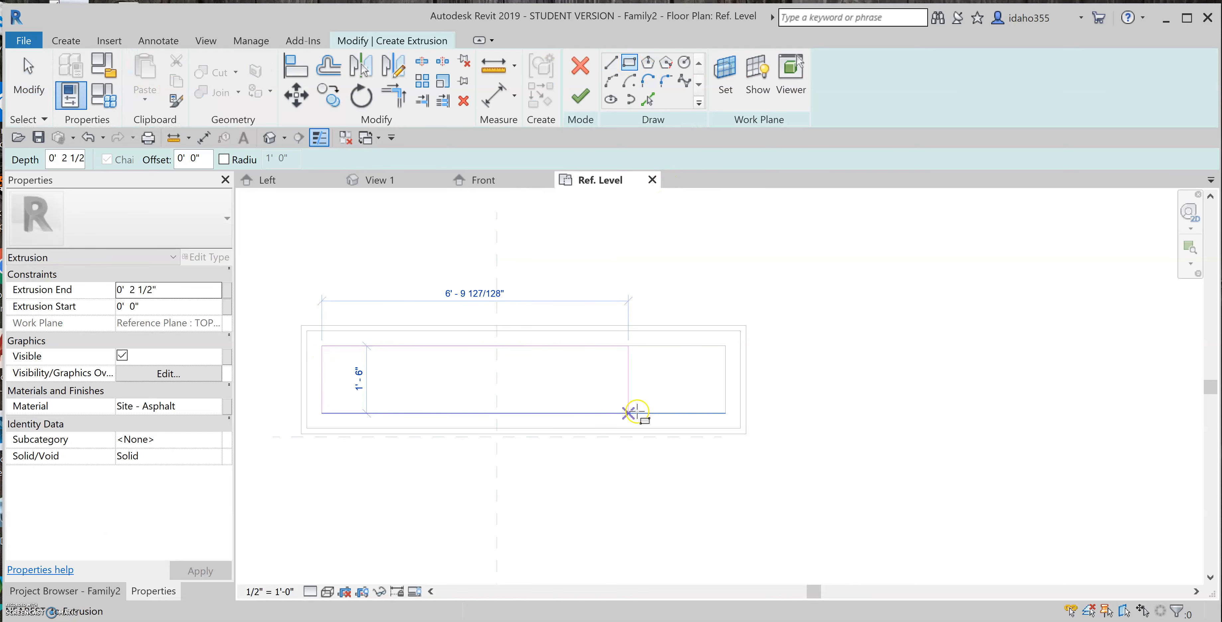
pyautogui.click(725, 413)
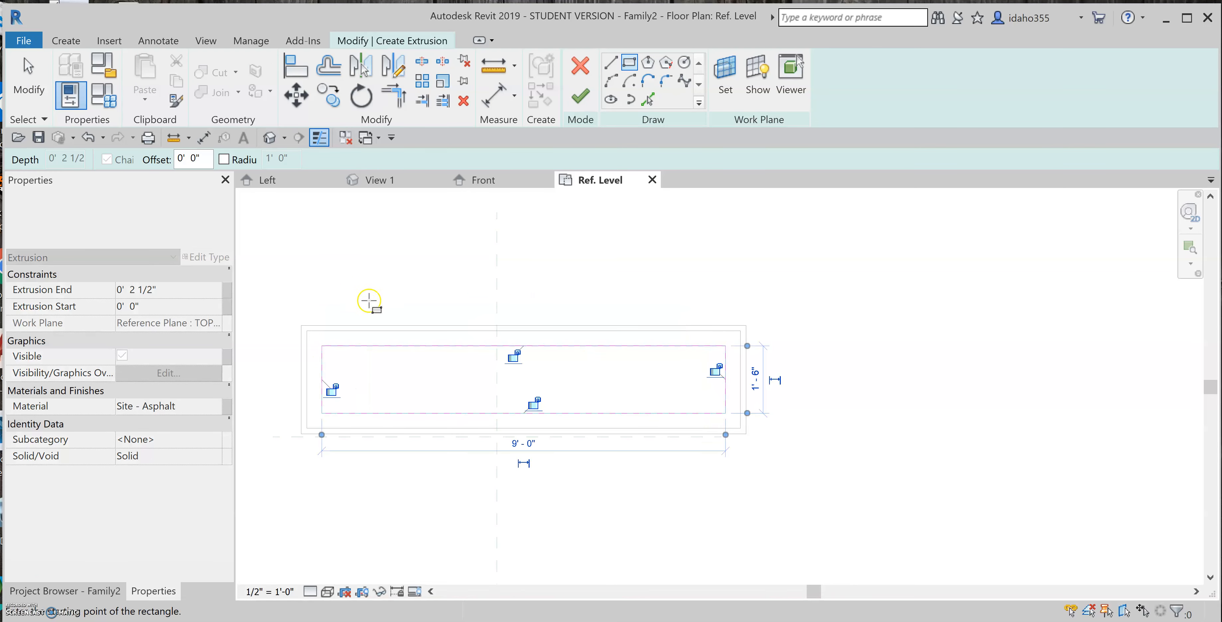
pyautogui.press('Escape')
pyautogui.press('Escape')
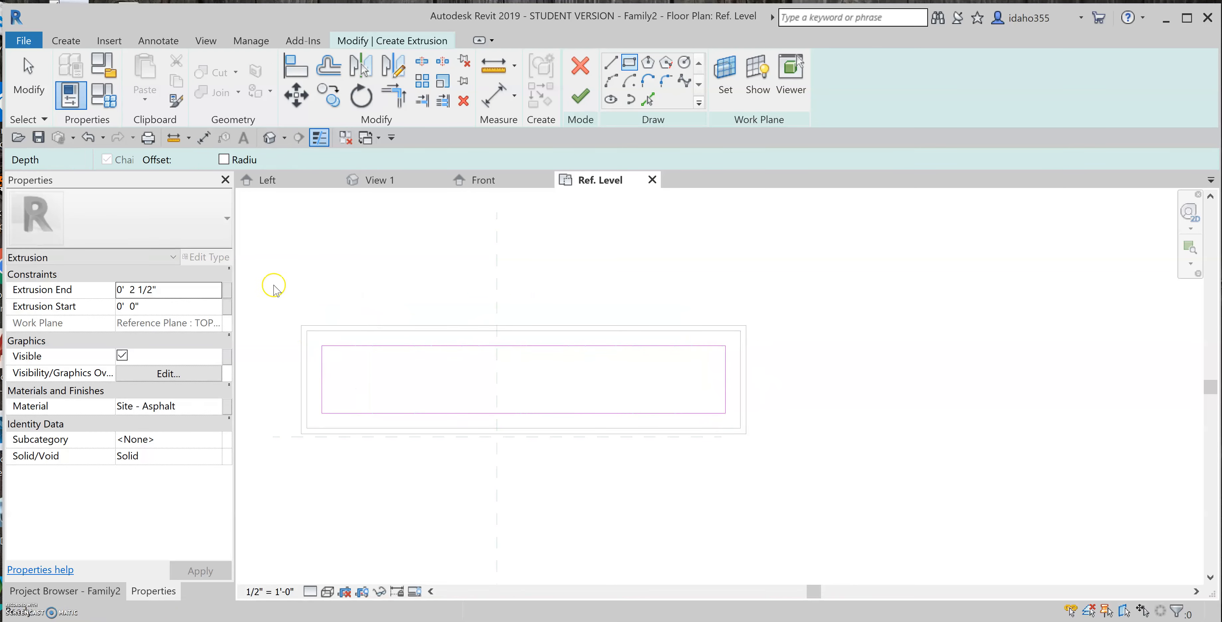
# - Assign the _rock material from Favorites to the new fill extrusion
pyautogui.click(177, 407)
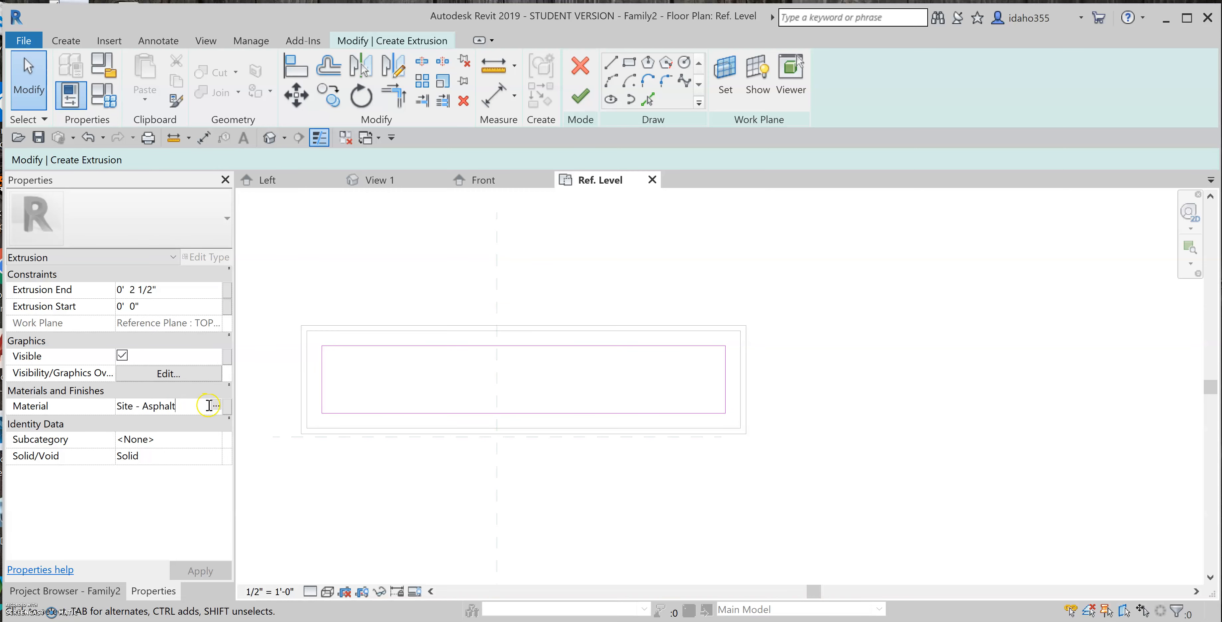
pyautogui.click(216, 406)
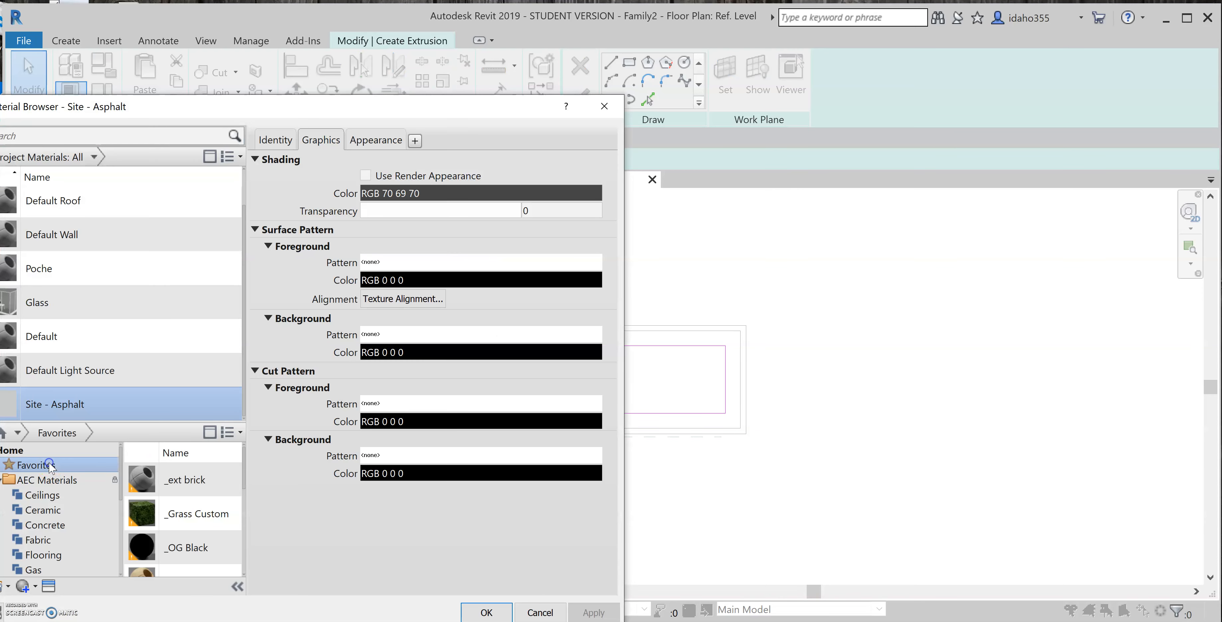
pyautogui.scroll(-2, 220, 526)
pyautogui.scroll(-4, 211, 532)
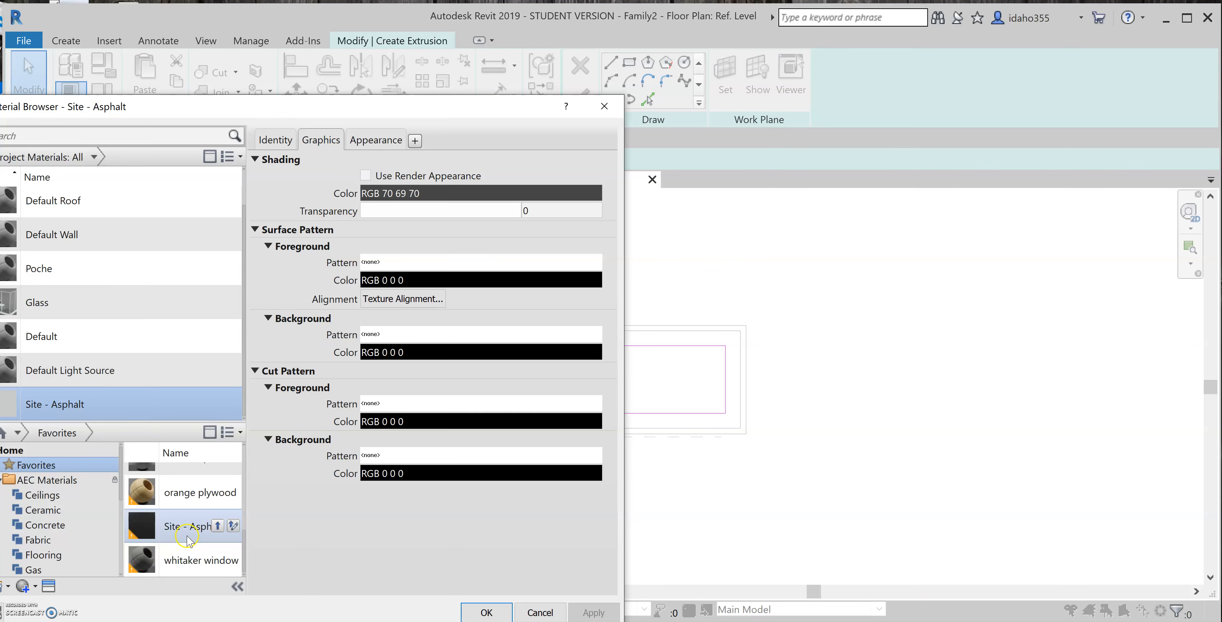
pyautogui.scroll(3, 185, 552)
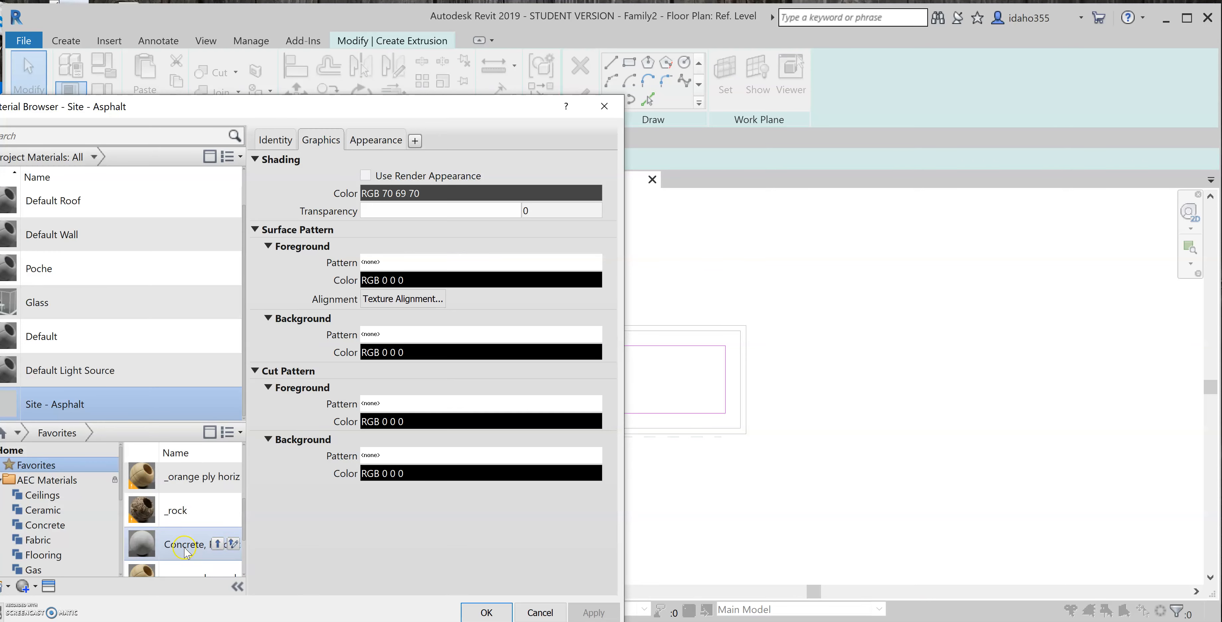
pyautogui.click(215, 510)
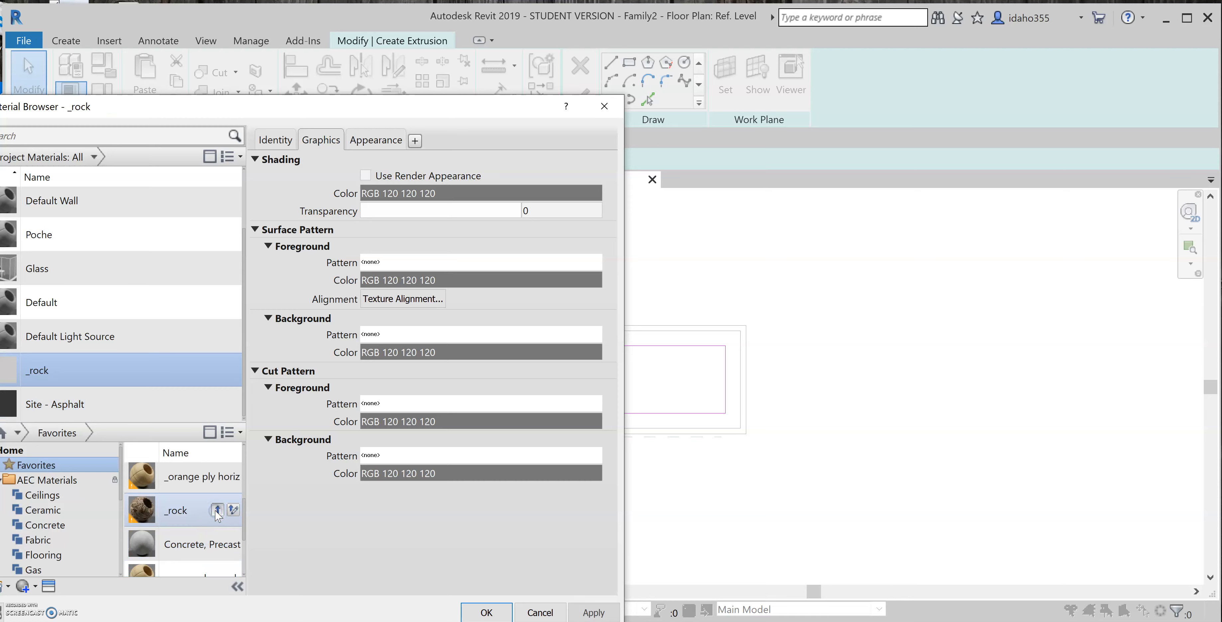
pyautogui.click(506, 615)
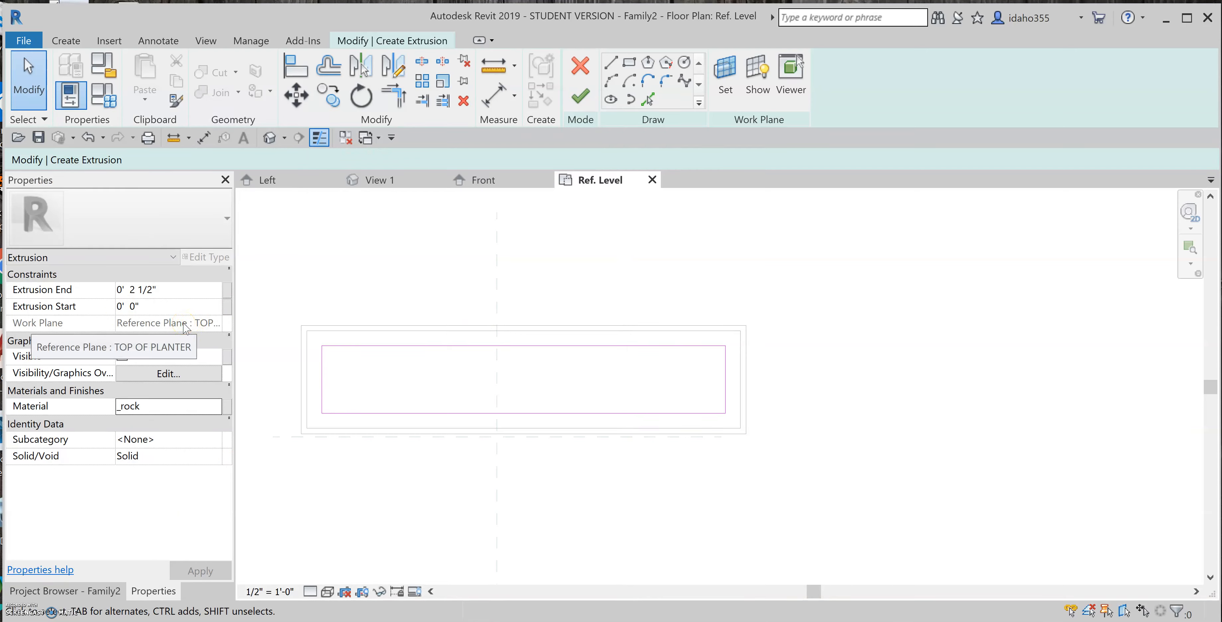
# - Set the fill's Extrusion Start to -0' 5" and Extrusion End to -0' 4", and finish the extrusion
pyautogui.click(158, 307)
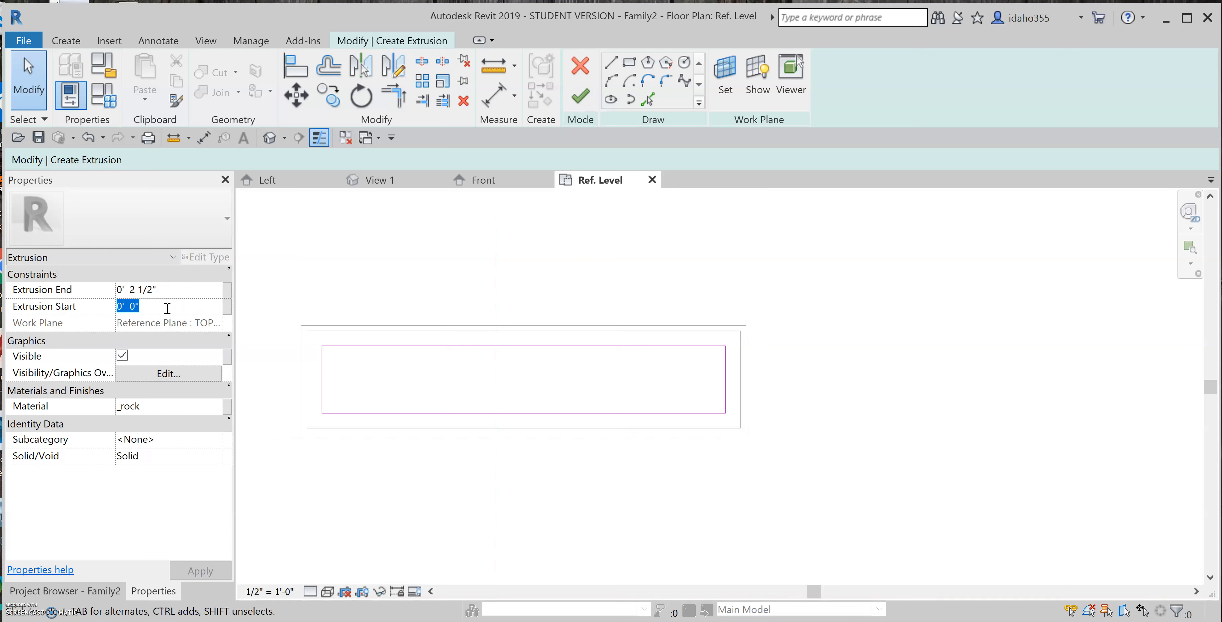
pyautogui.write("-0'  ")
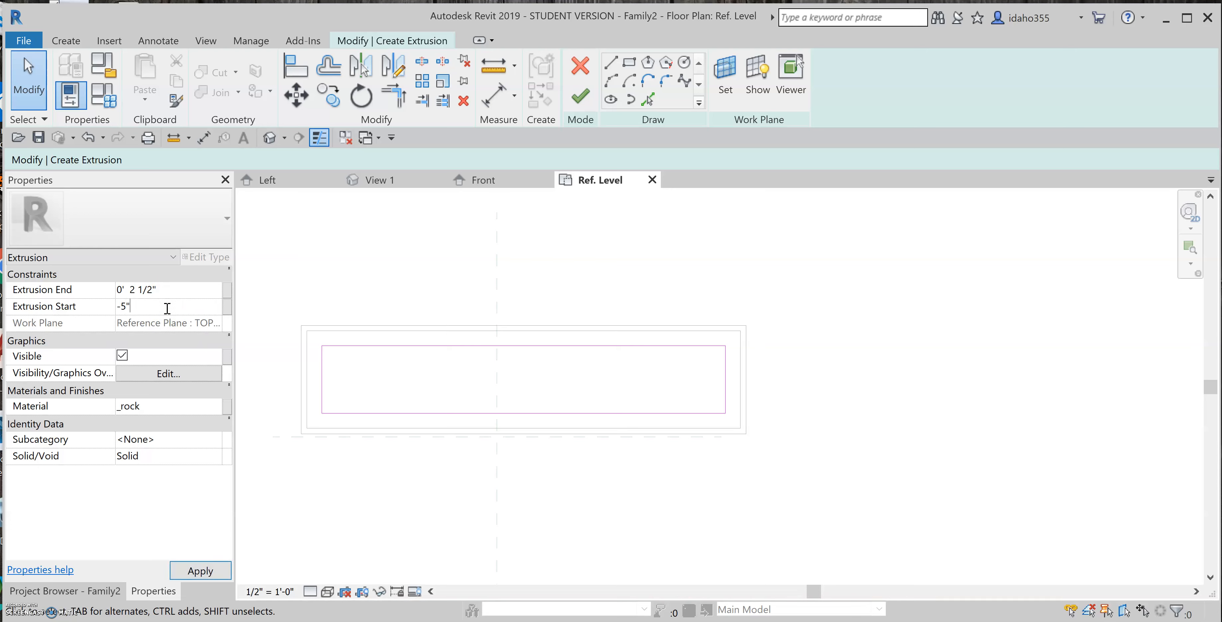
pyautogui.write('5"')
pyautogui.click(172, 291)
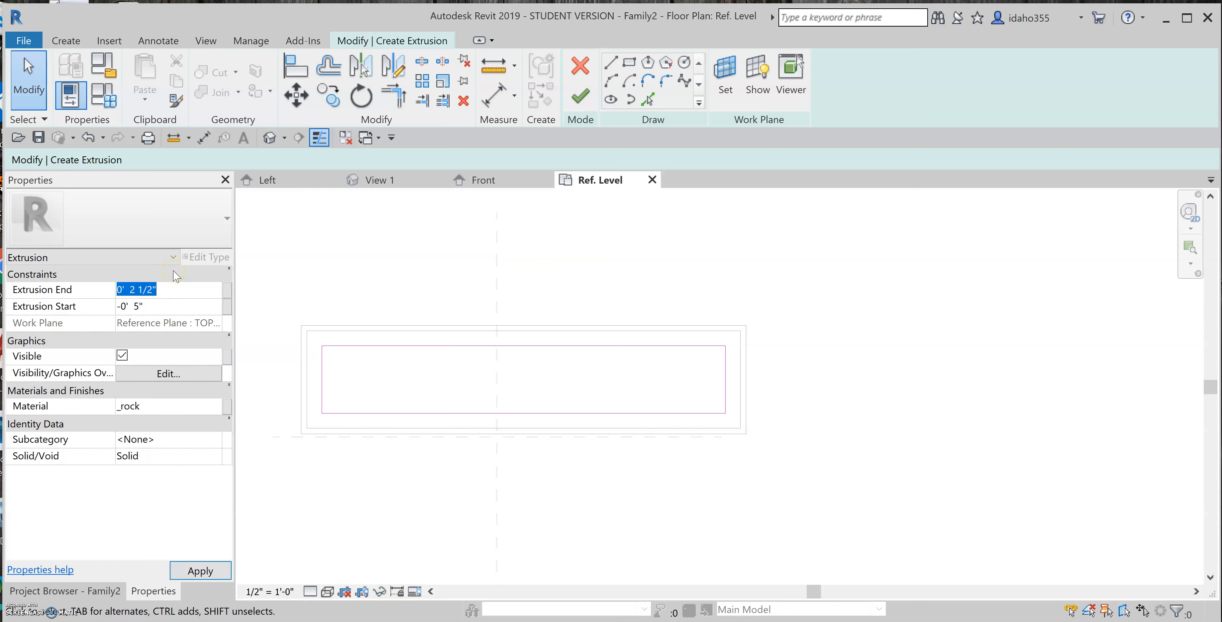
pyautogui.write('-')
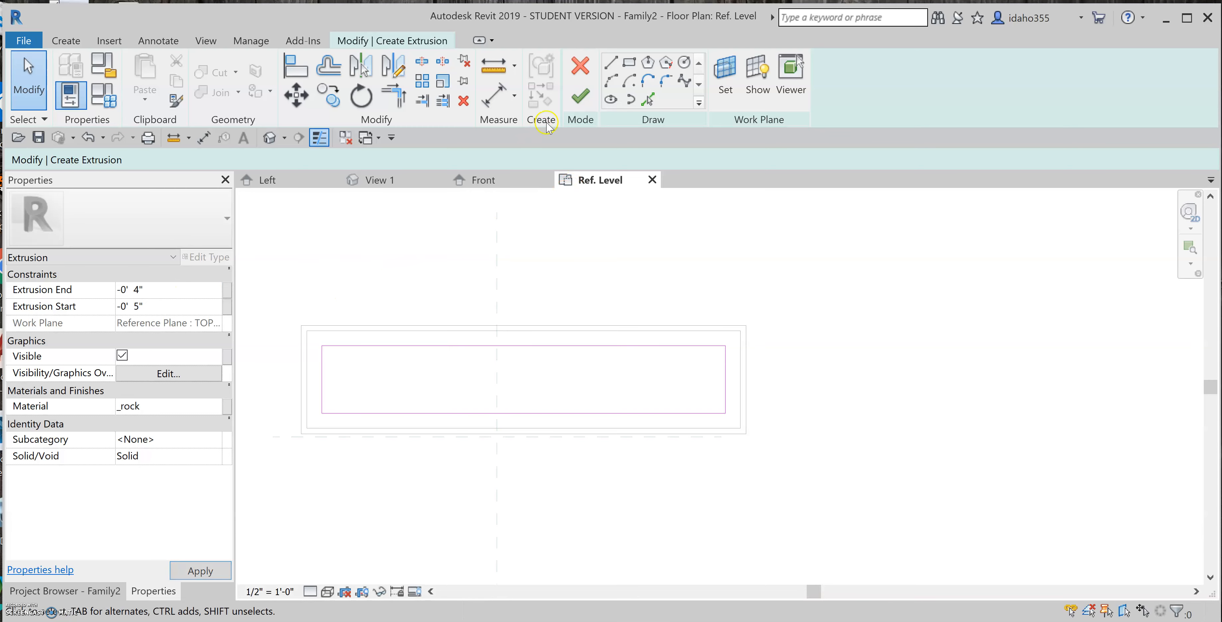
pyautogui.click(580, 94)
pyautogui.click(649, 259)
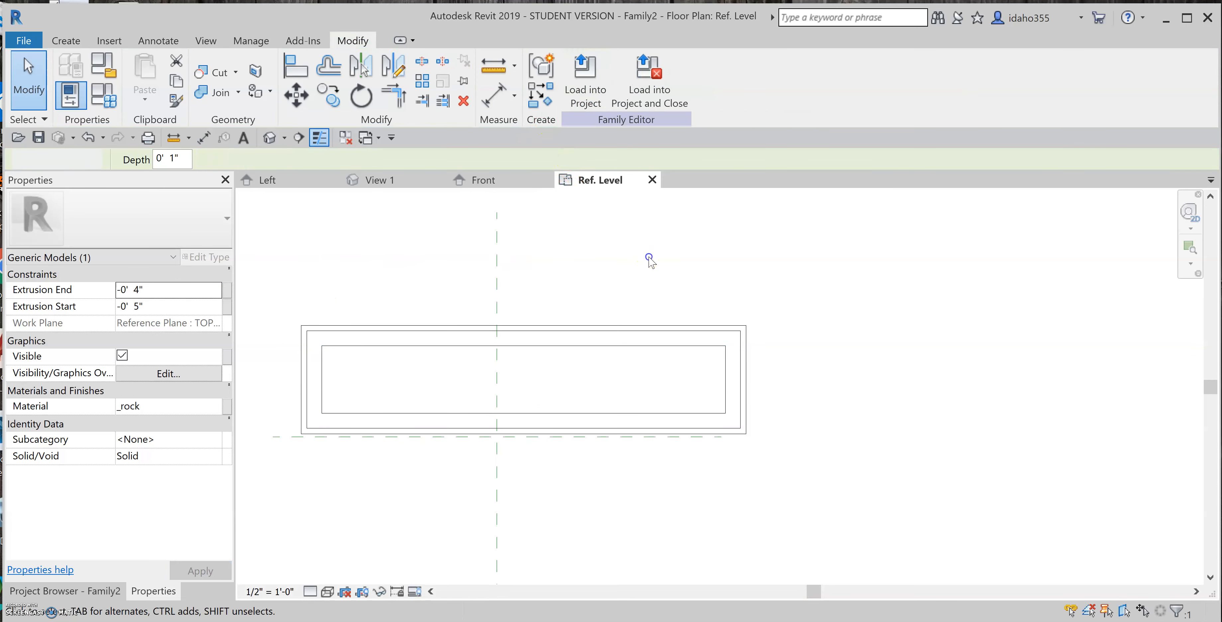
# - Inspect the fill inside the planter from several angles in the 3D view
pyautogui.click(397, 184)
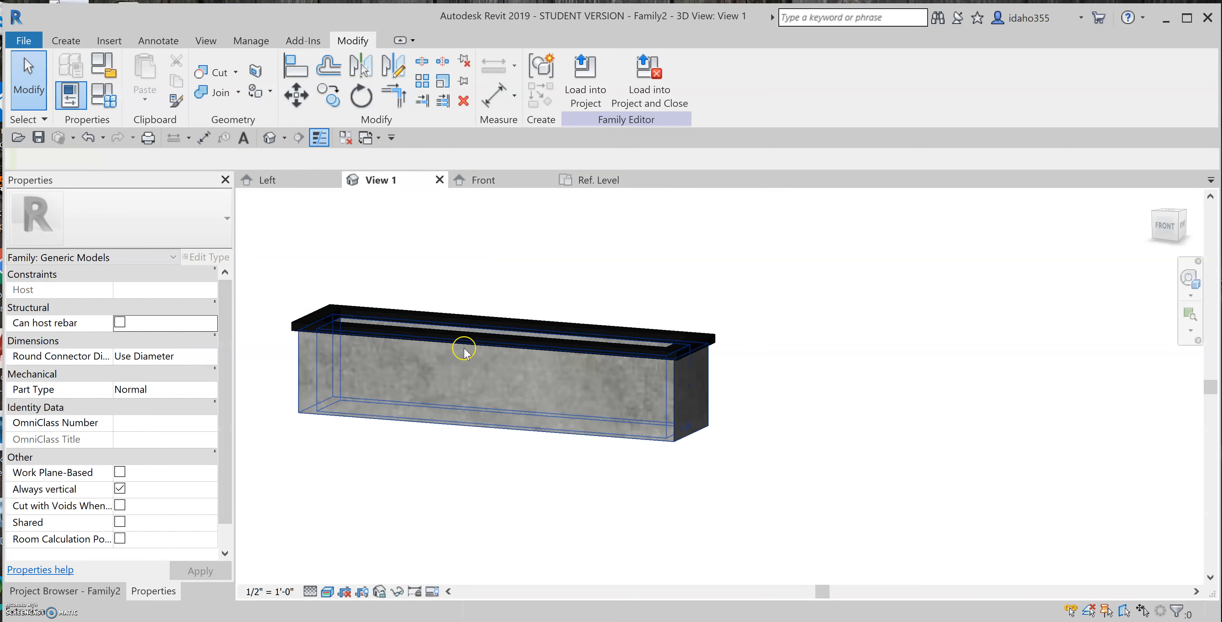
pyautogui.keyDown('shift'); pyautogui.moveTo(463, 340); pyautogui.dragTo(721, 397, button='middle'); pyautogui.keyUp('shift')
pyautogui.scroll(1, 536, 332)
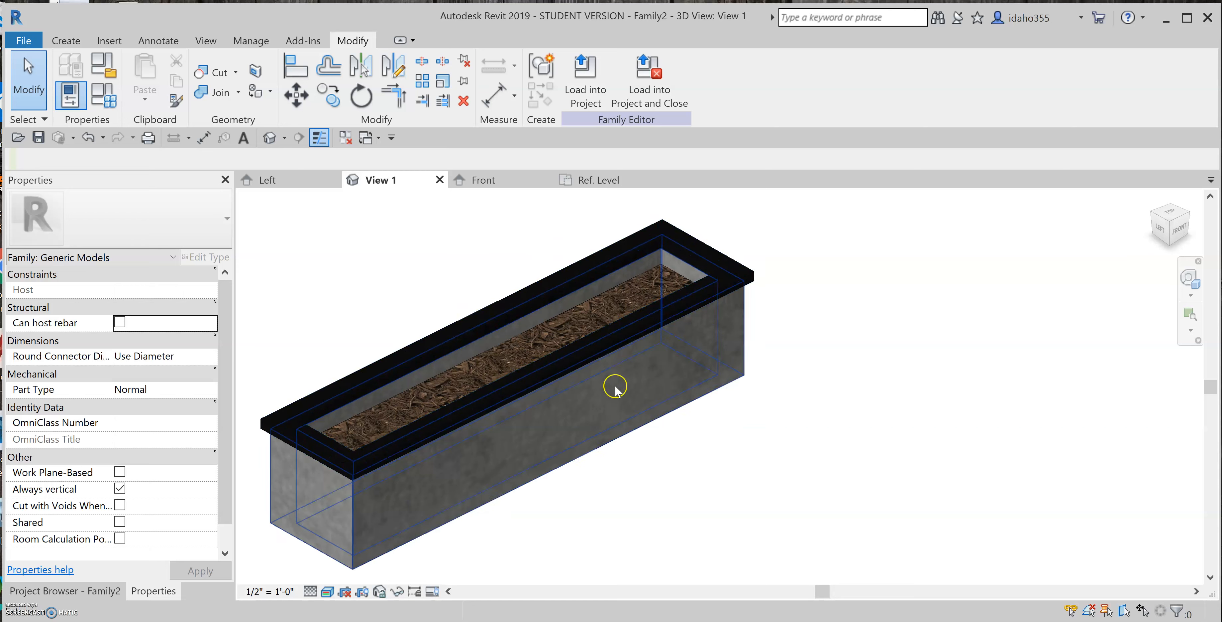
pyautogui.scroll(-1, 593, 385)
pyautogui.scroll(1, 481, 398)
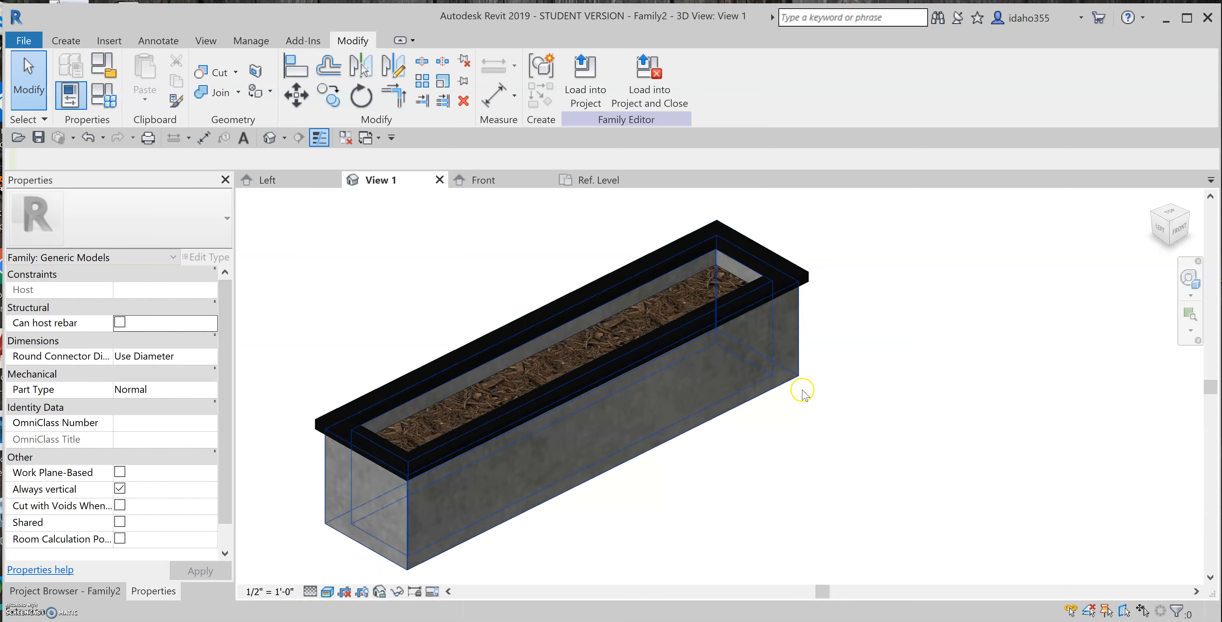
pyautogui.keyDown('shift'); pyautogui.moveTo(805, 429); pyautogui.dragTo(521, 336, button='middle'); pyautogui.keyUp('shift')
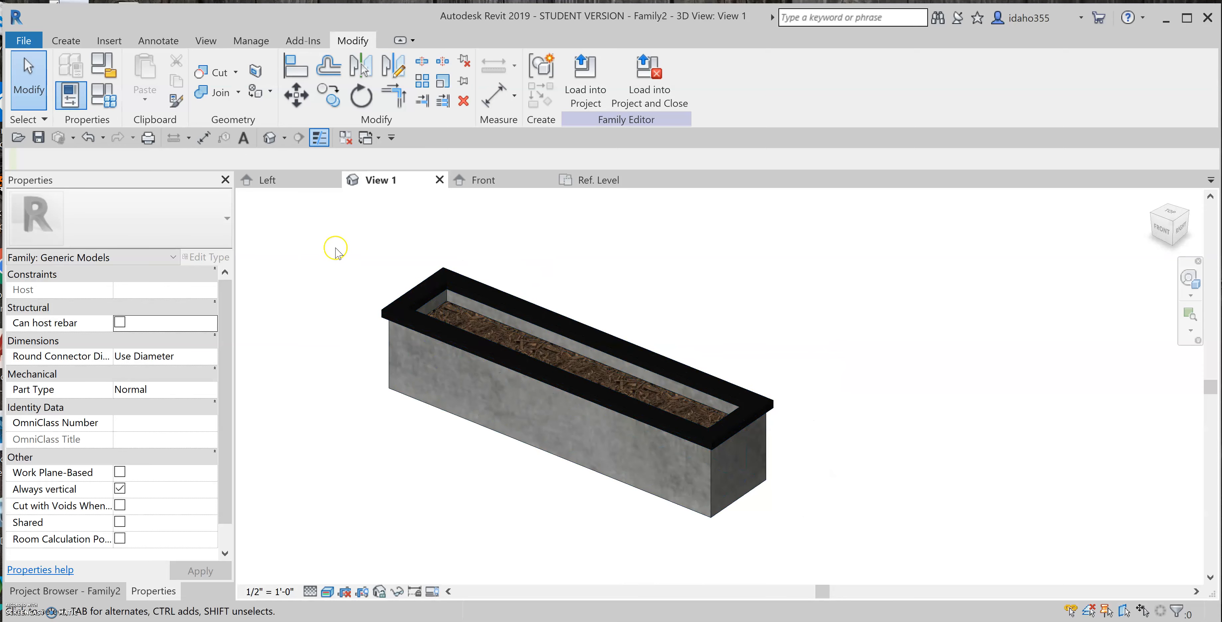